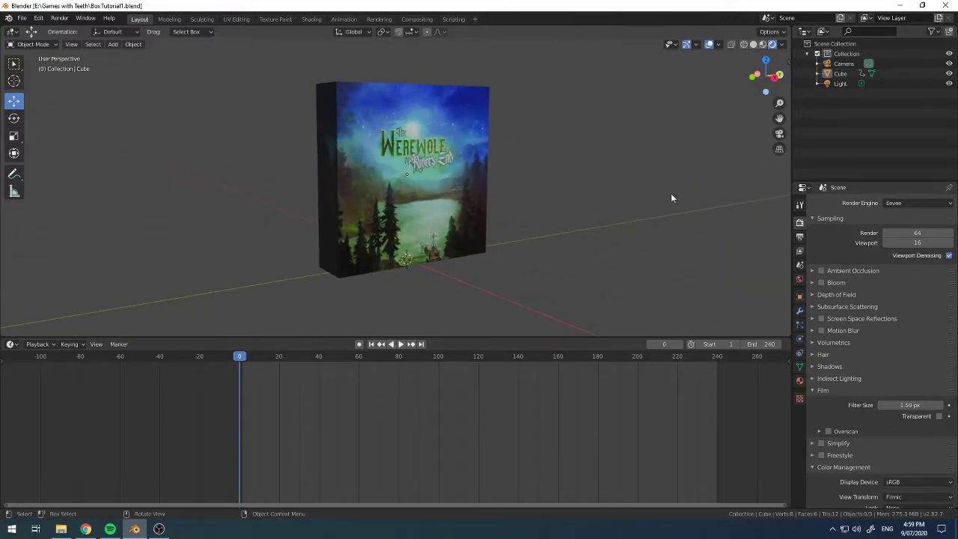
Step: Select the game box, open it in the UV Editing workspace and set that 3D viewport to rendered shading
middle_click_drag(513, 169, 355, 183)
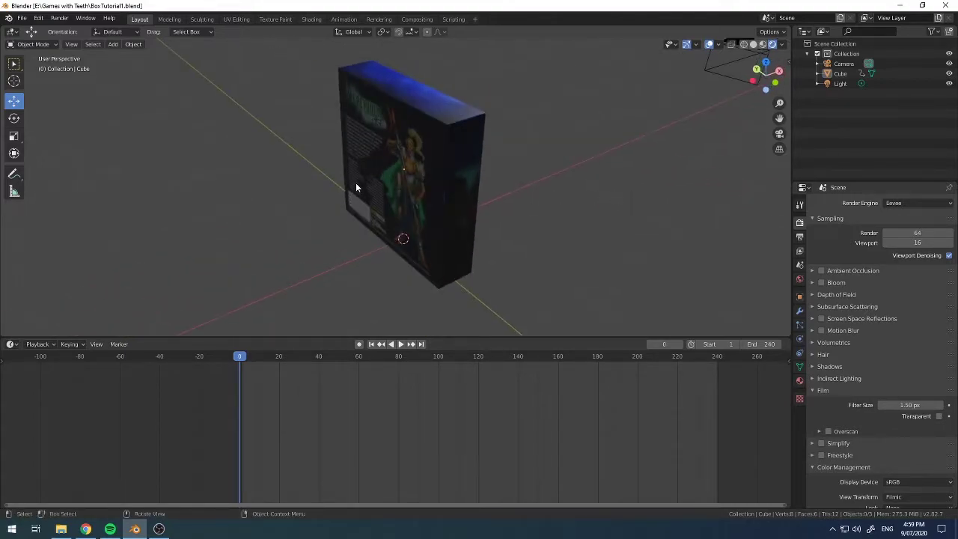
left_click(406, 151)
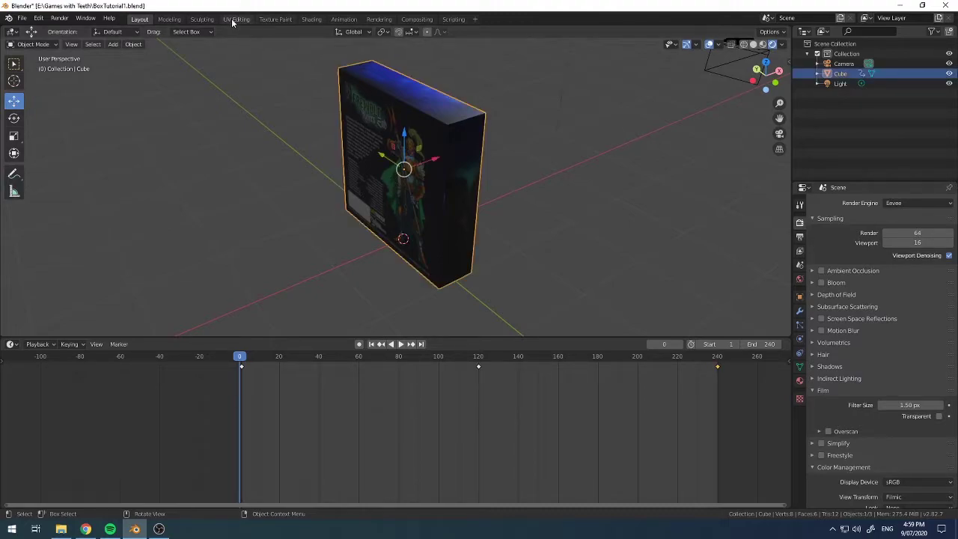
left_click(236, 19)
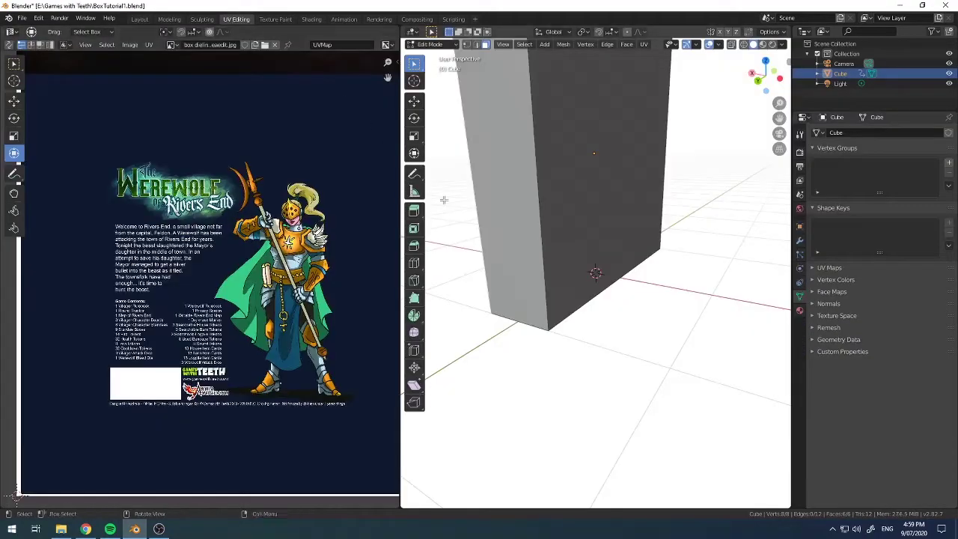
left_click(771, 45)
middle_click_drag(705, 116, 496, 150)
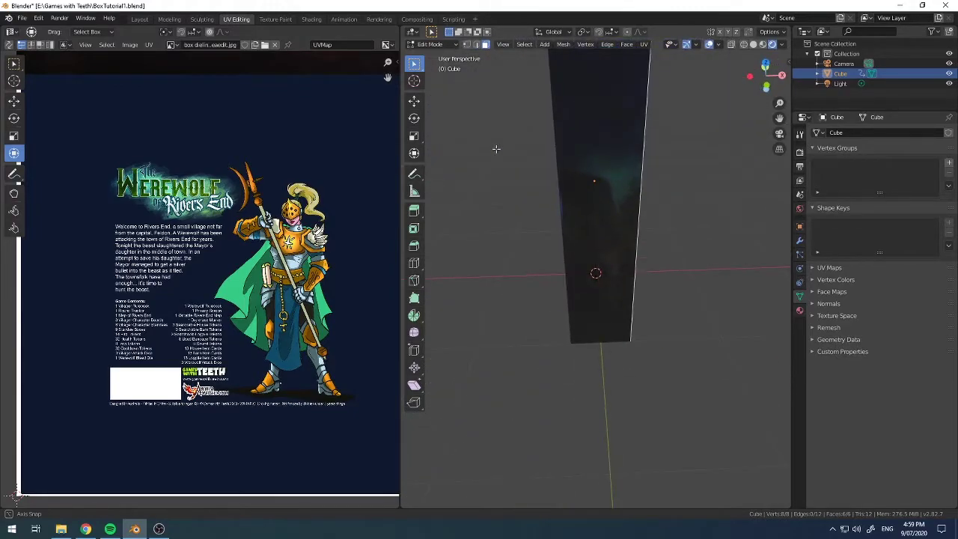
Step: Scale the outer UV edge of the box's narrow side face slightly inward to line up with the artwork's border
left_click(595, 143)
scroll(300, 266, "down", 10)
scroll(172, 229, "up", 4)
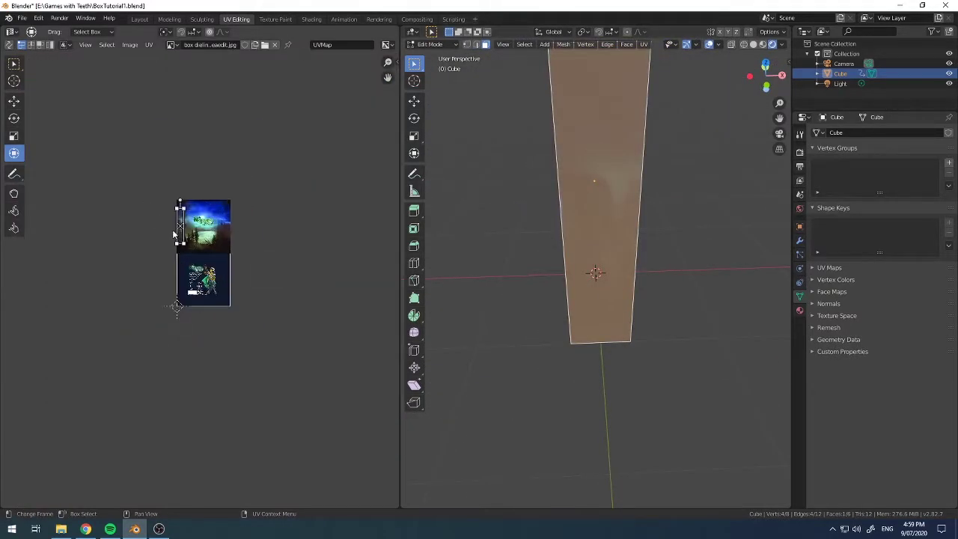
scroll(115, 137, "up", 8)
middle_click_drag(202, 173, 313, 434)
middle_click_drag(214, 107, 231, 151)
scroll(205, 193, "up", 4)
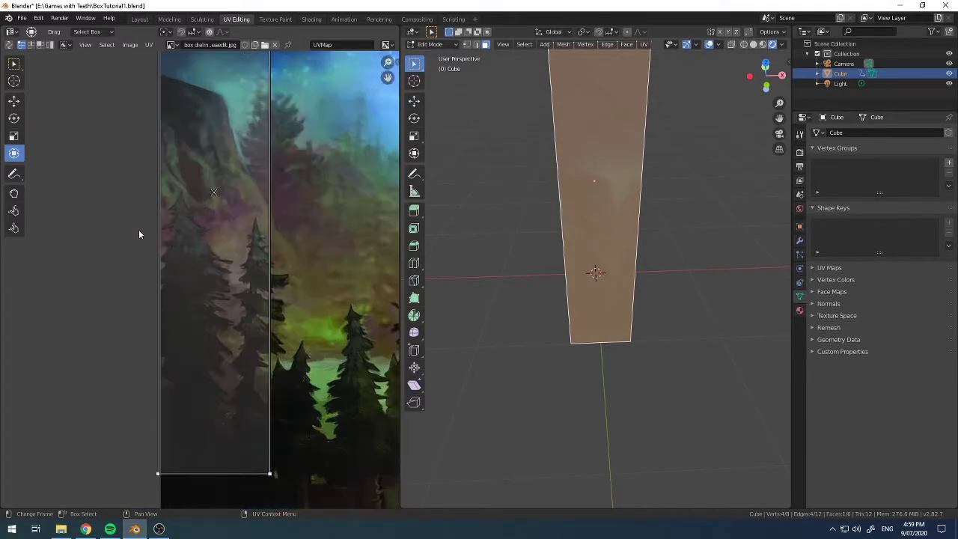
left_click(160, 223)
key("s")
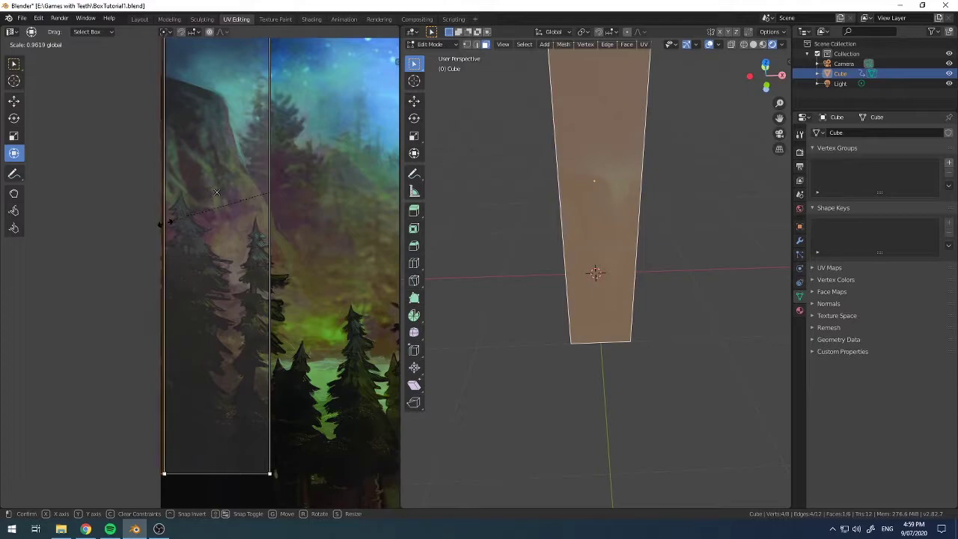
left_click(192, 225)
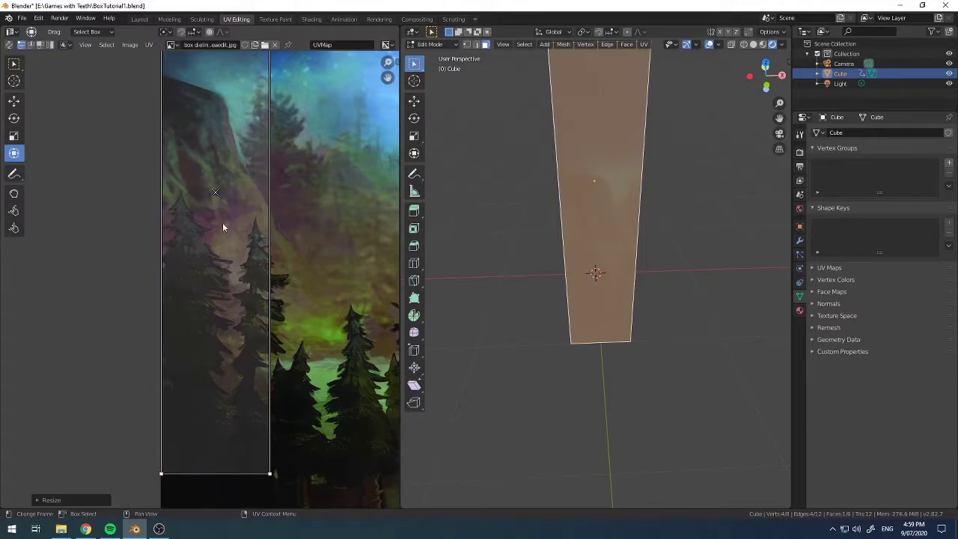
left_click(467, 200)
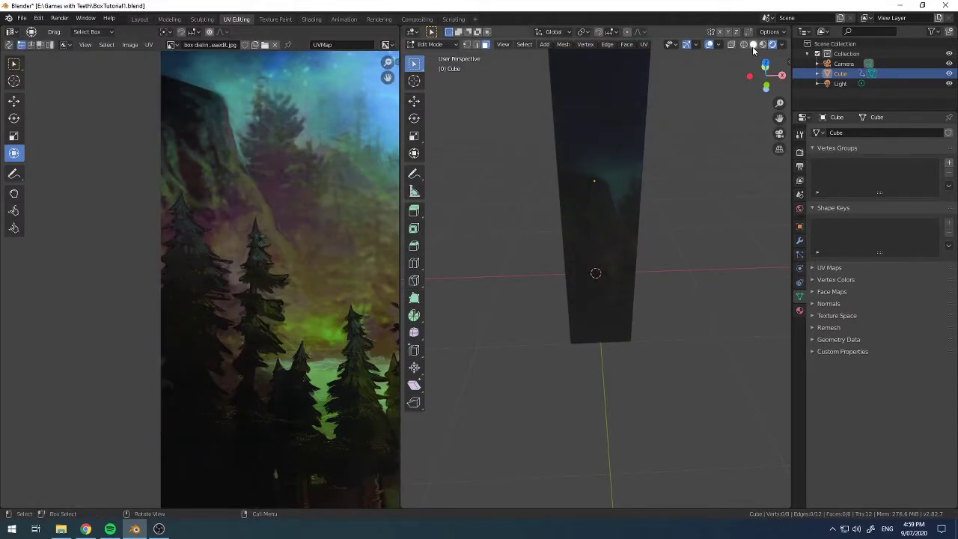
Step: Return to the Layout workspace and delete the existing camera
left_click(139, 18)
middle_click_drag(534, 134, 471, 173)
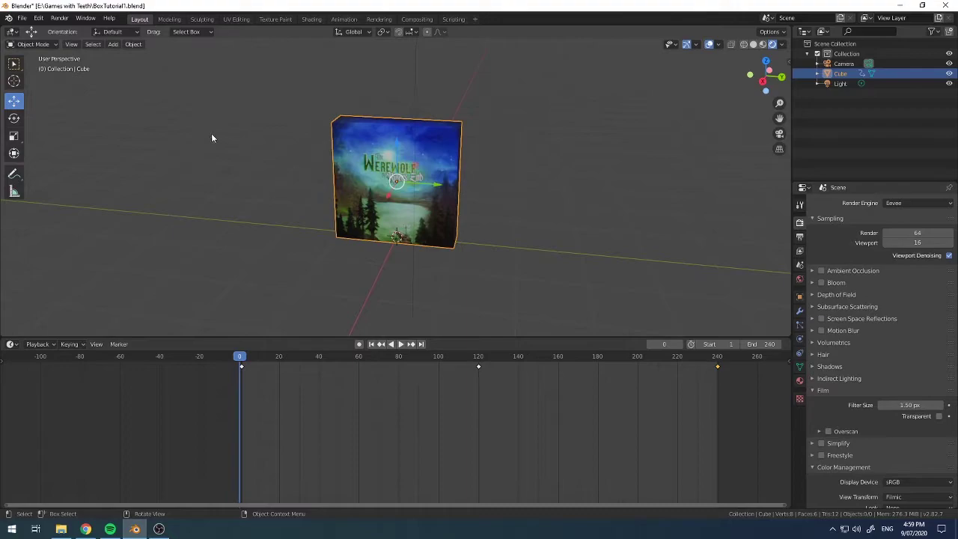
scroll(362, 153, "down", 4)
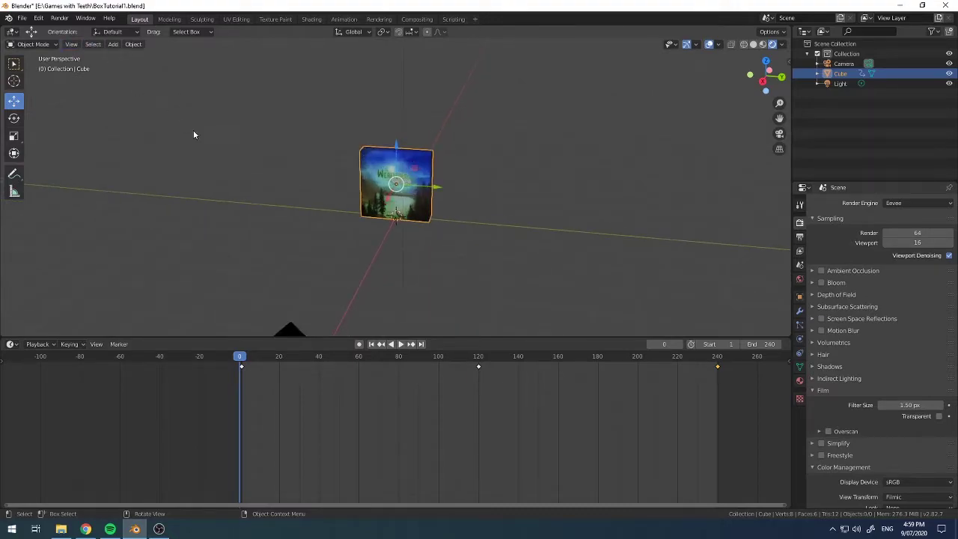
scroll(195, 135, "up", 2)
middle_click_drag(196, 136, 300, 137)
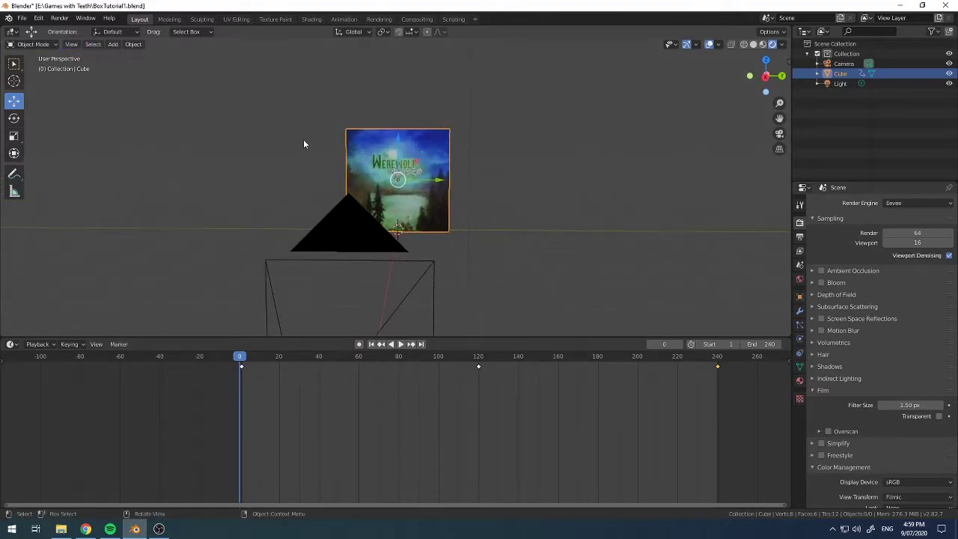
scroll(355, 318, "down", 1)
left_click(355, 300)
key("x")
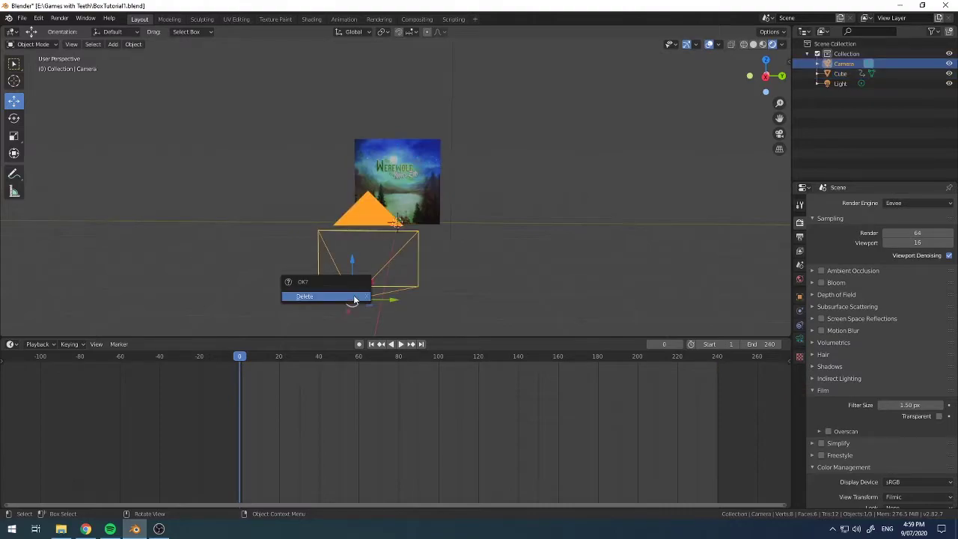
left_click(354, 296)
Step: Add a new camera to the scene at the 3D cursor
middle_click_drag(504, 225, 505, 222)
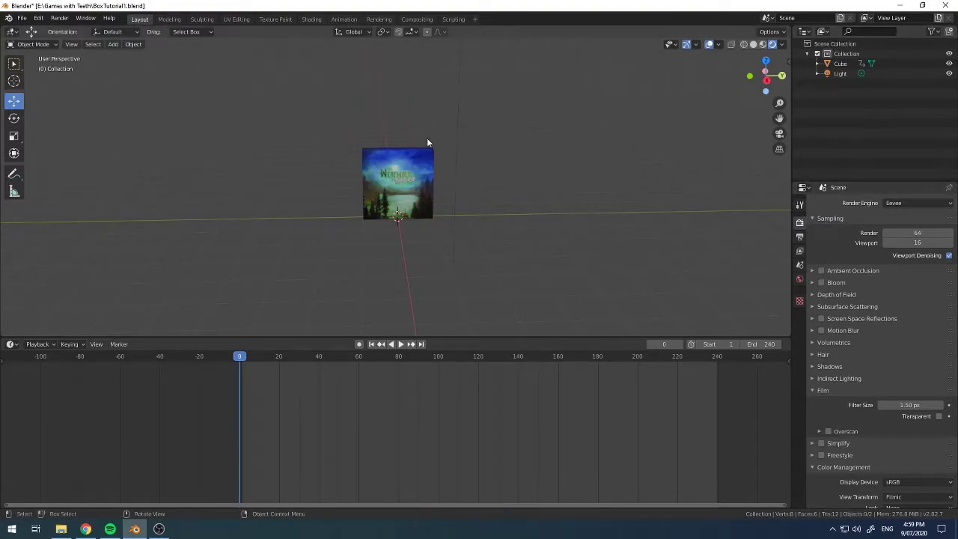
middle_click_drag(449, 278, 466, 128)
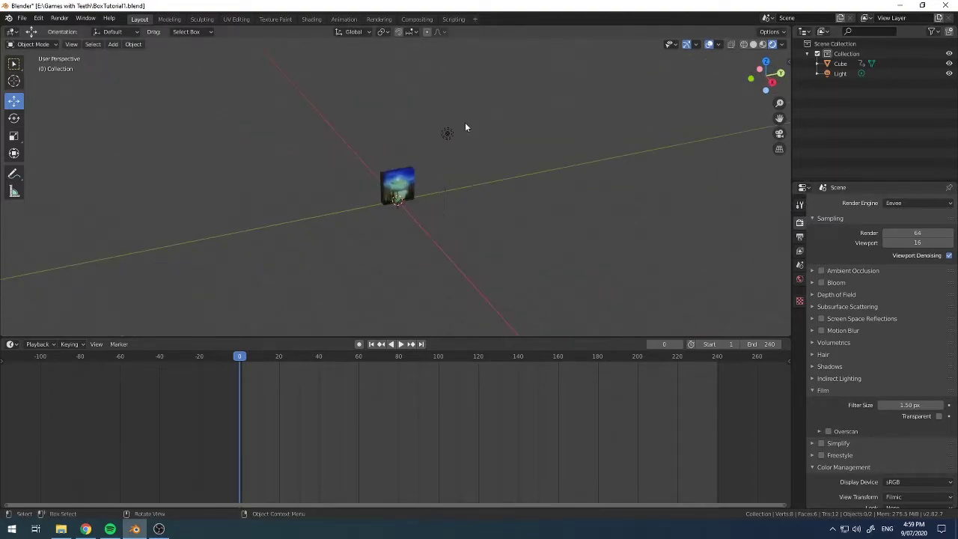
middle_click_drag(451, 186, 455, 216)
scroll(455, 217, "up", 3)
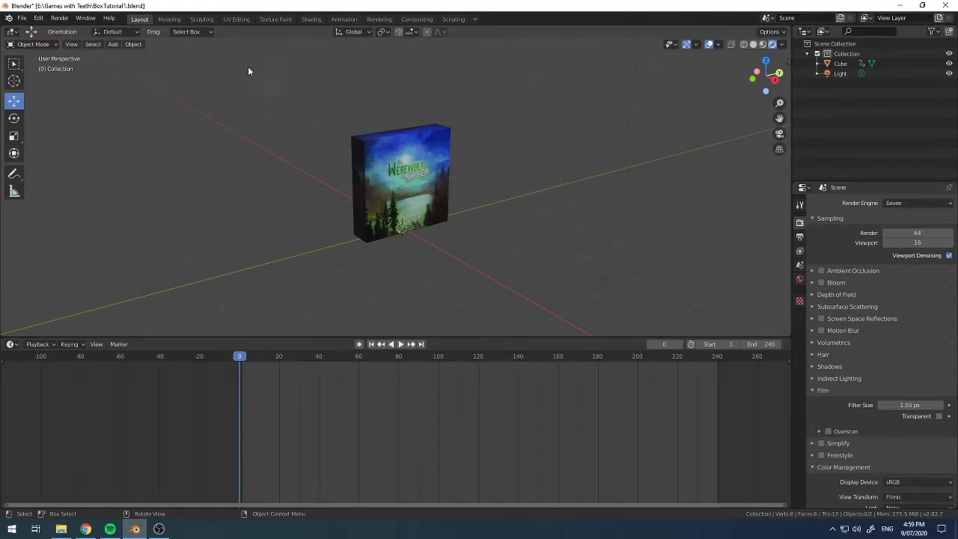
left_click(414, 176)
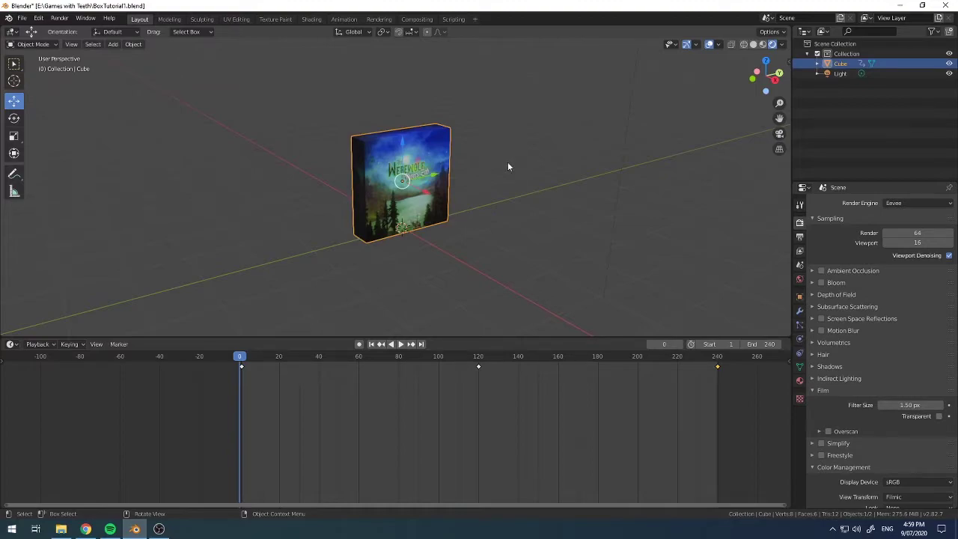
left_click(508, 162)
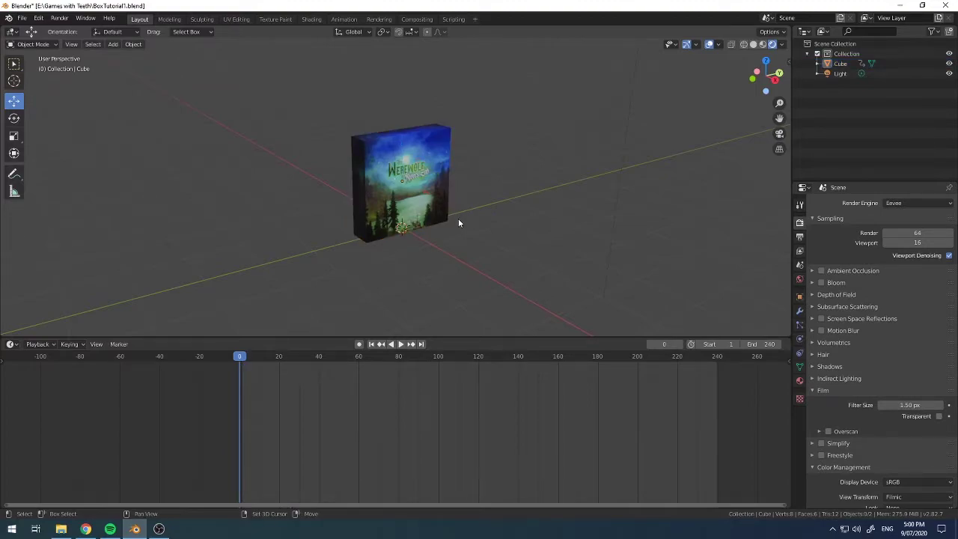
key("shift+a")
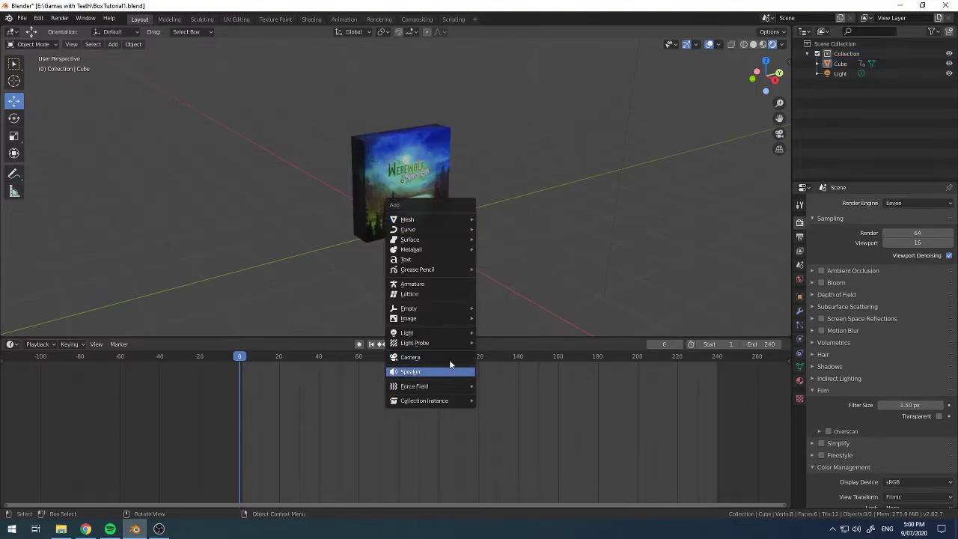
left_click(449, 357)
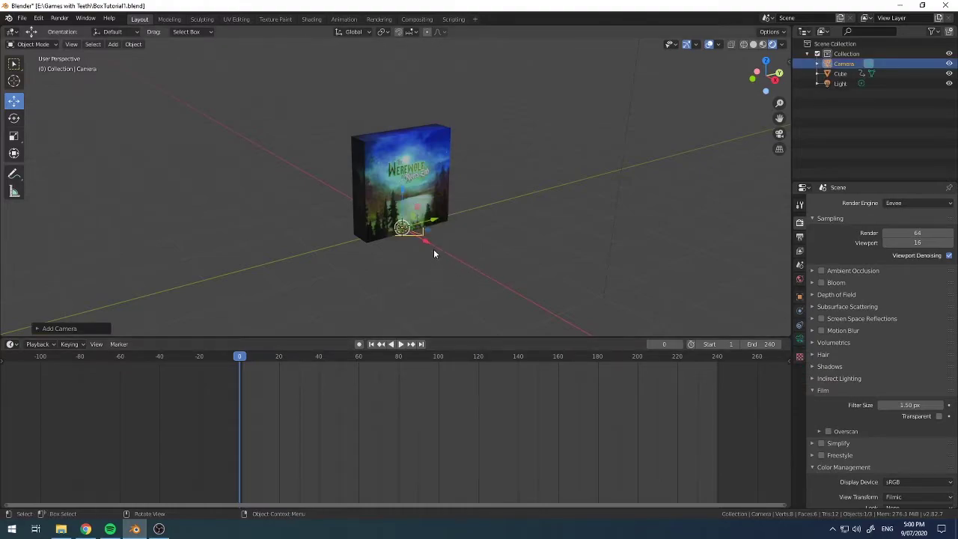
Step: Move the new camera away from the box along X and raise it above the ground
key("g")
left_click(651, 296)
middle_click_drag(651, 296, 702, 268)
key("g")
key("x")
left_click_drag(717, 261, 724, 261)
left_click_drag(676, 223, 682, 103)
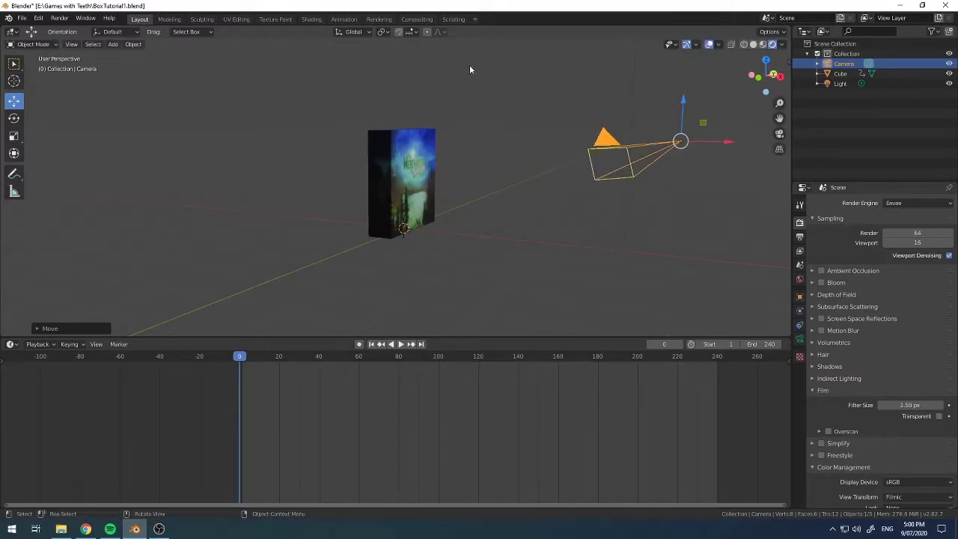
Step: Render a test image through the new camera and close the render window
left_click(60, 18)
left_click(64, 30)
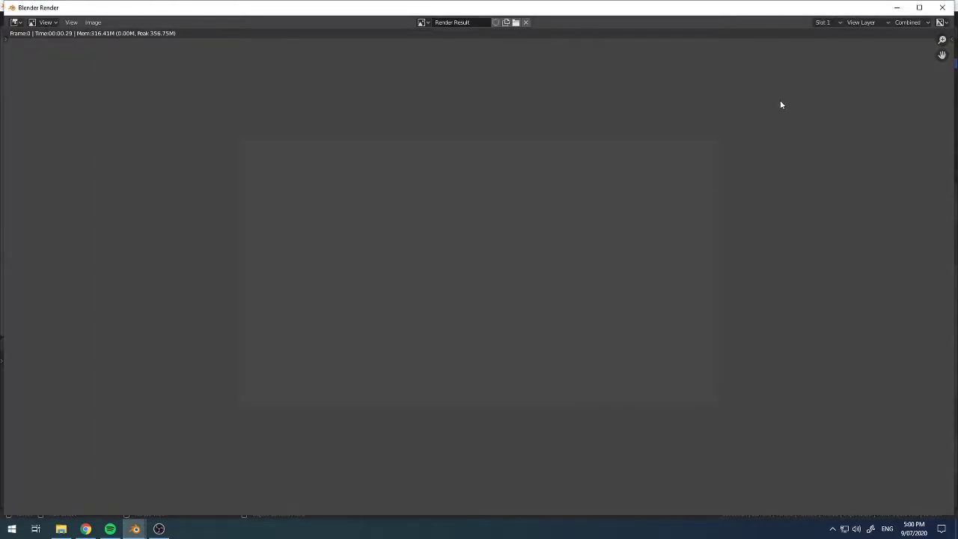
left_click(942, 7)
Step: Align the active camera to the Right Orthographic view so it faces the front cover of the box
middle_click_drag(605, 217, 505, 224)
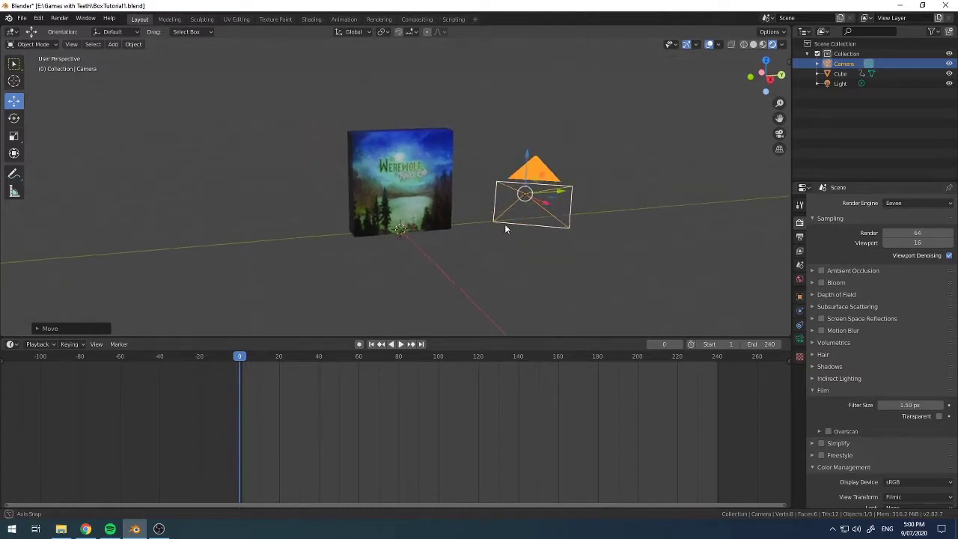
left_click(491, 273)
mouse_move(455, 283)
middle_mouse_down()
mouse_move(475, 278)
mouse_move(469, 284)
middle_mouse_up()
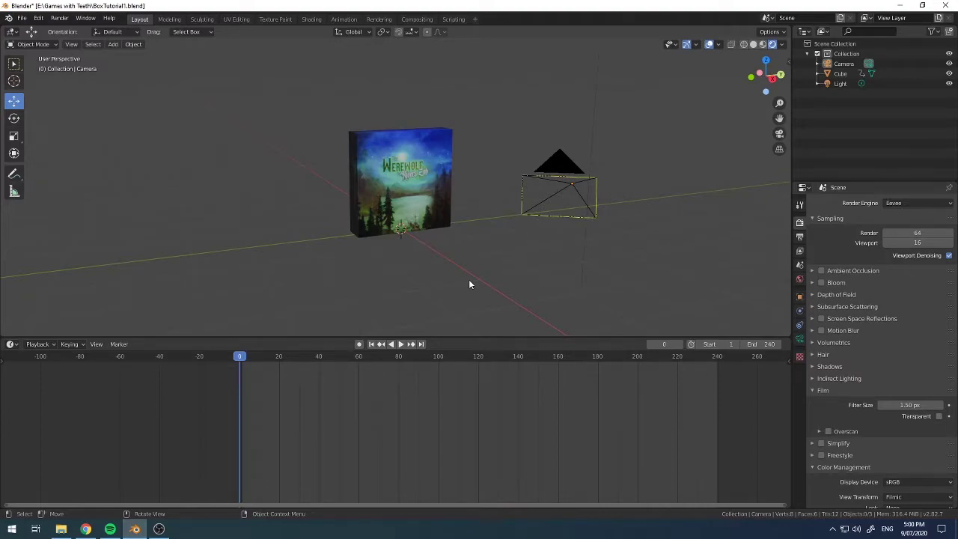
key("KP_0")
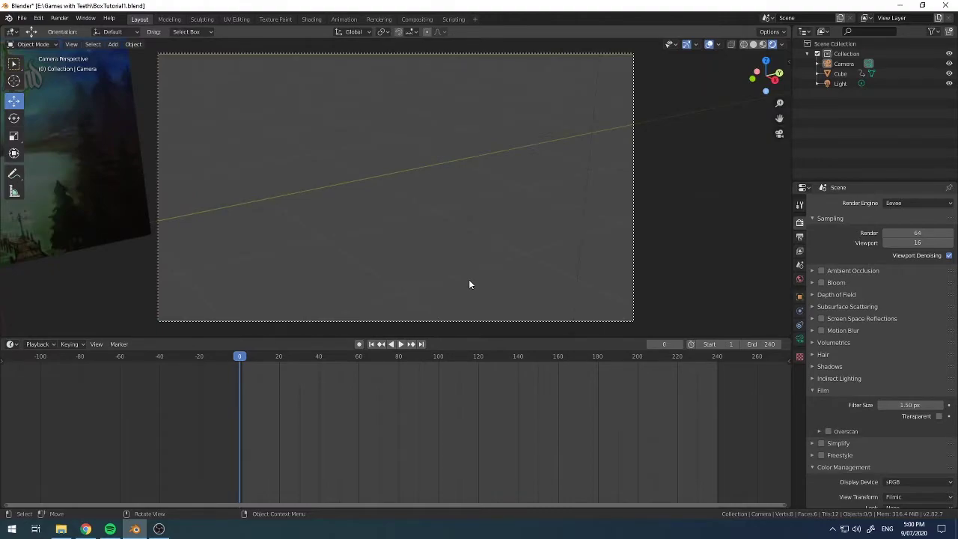
key("KP_1")
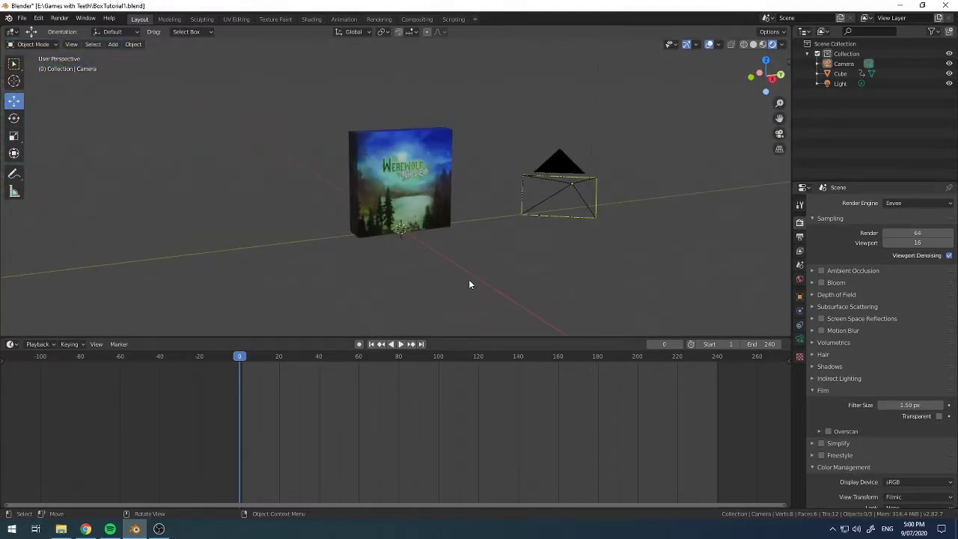
key("KP_2")
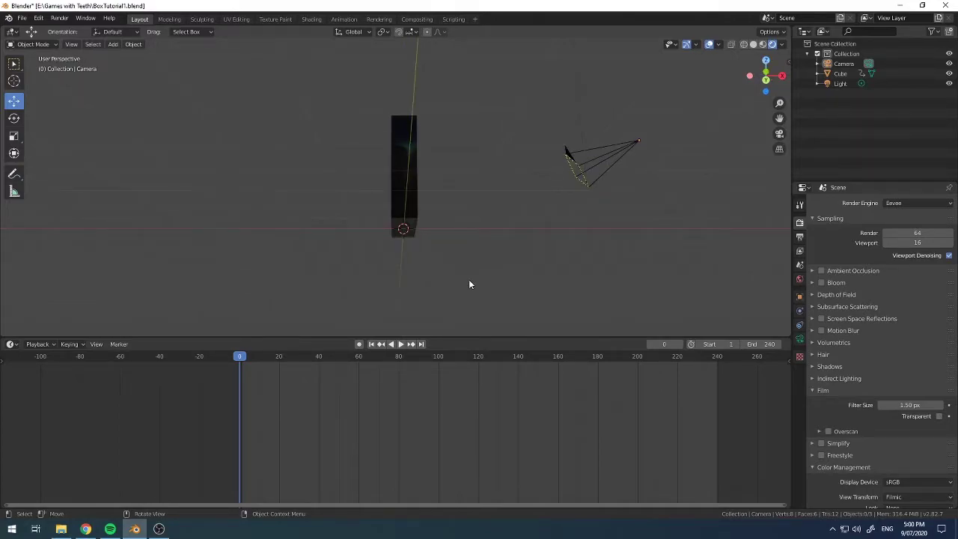
key("KP_3")
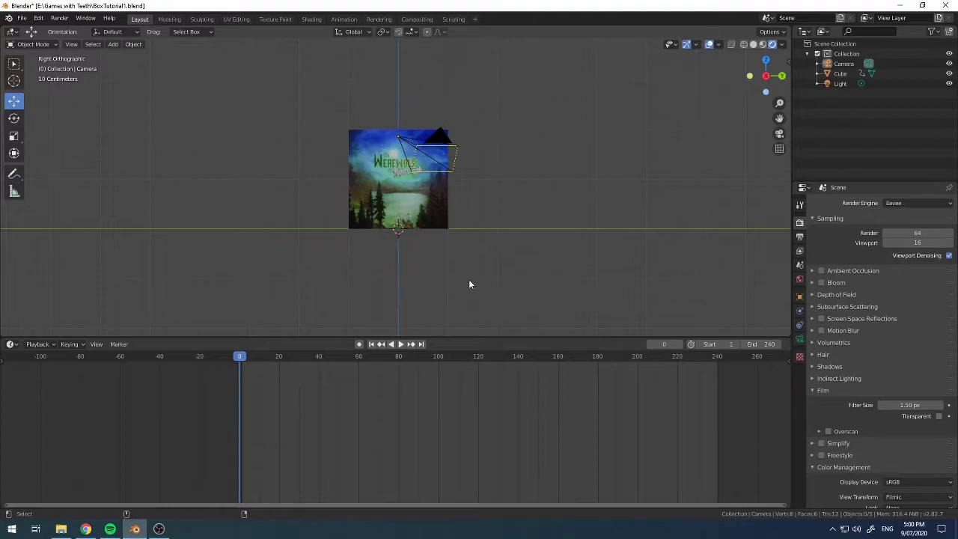
key("KP_0")
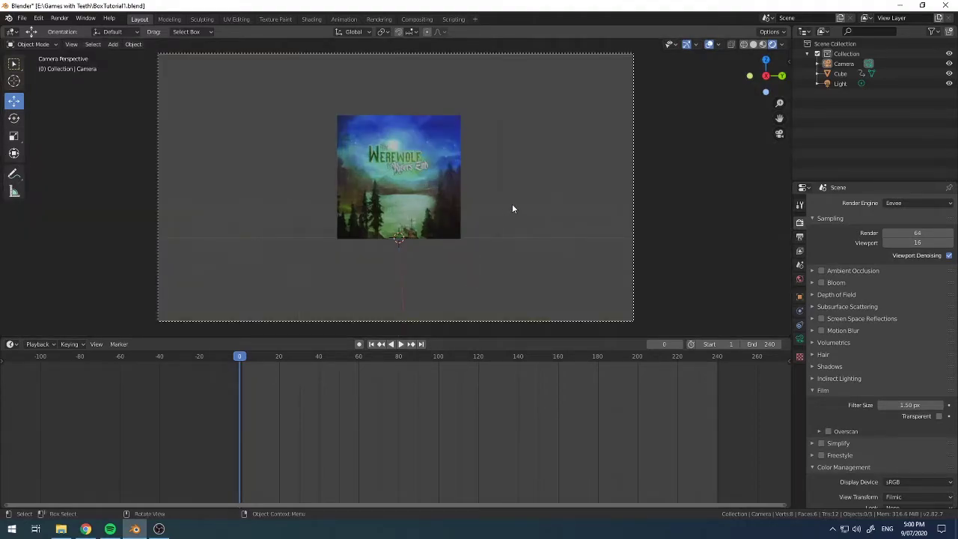
Step: Select the camera, nudge it slightly toward the box along X and look through it to check the framing
left_click(781, 134)
middle_click_drag(574, 182, 624, 231)
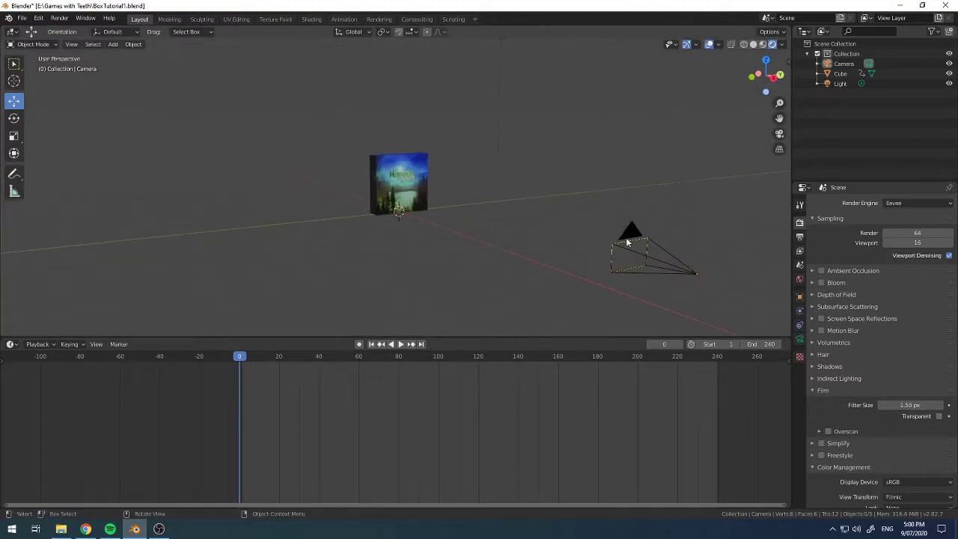
left_click(695, 275)
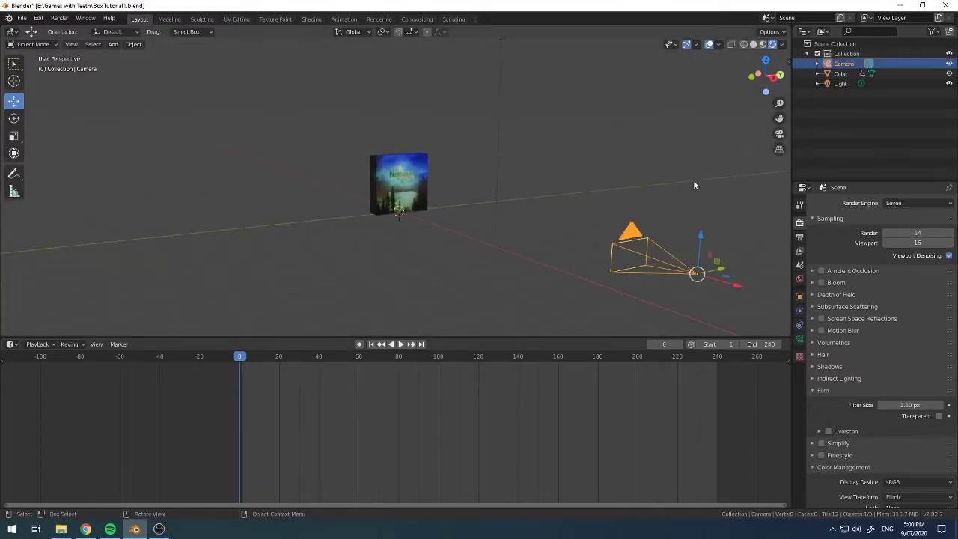
left_click(779, 135)
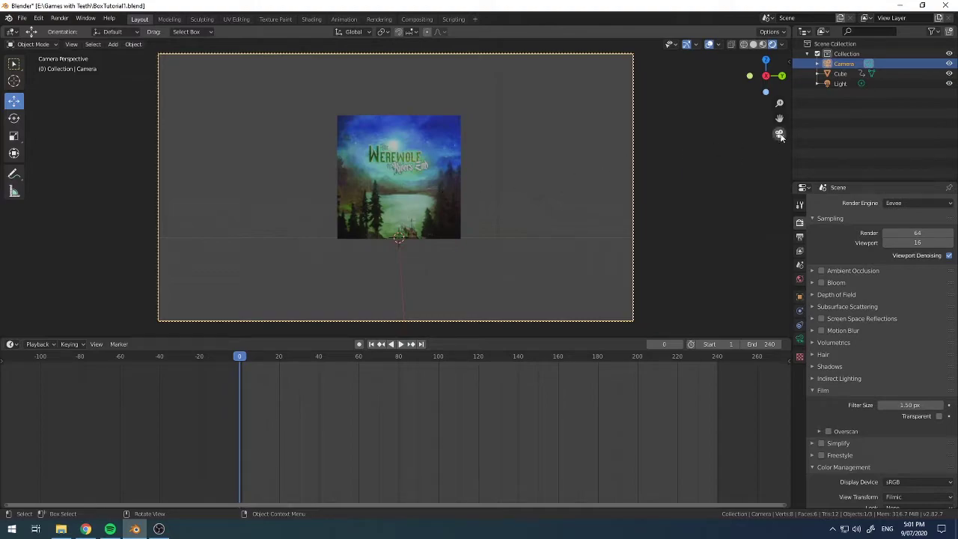
left_click(781, 134)
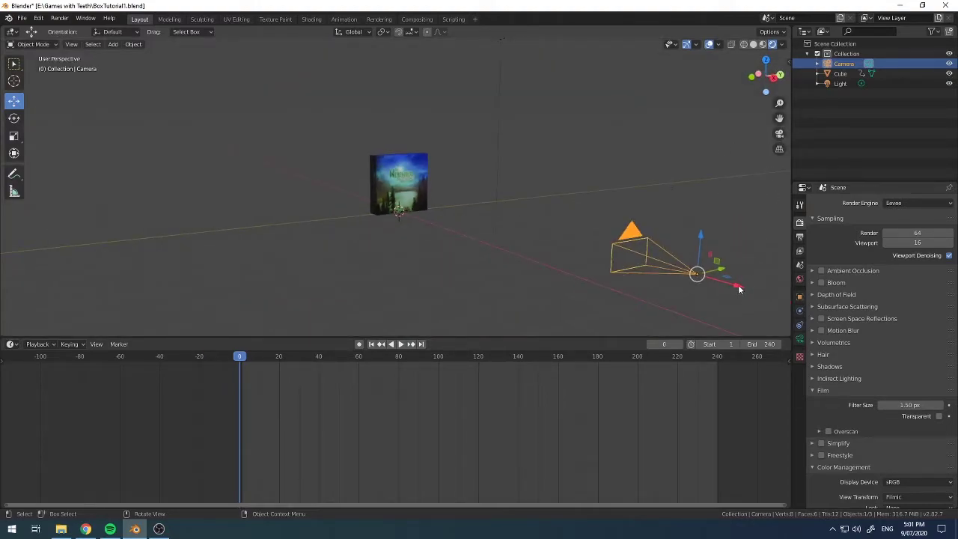
mouse_move(740, 288)
left_mouse_down()
mouse_move(577, 228)
mouse_move(637, 259)
mouse_move(615, 261)
mouse_move(725, 279)
left_mouse_up()
left_click(780, 134)
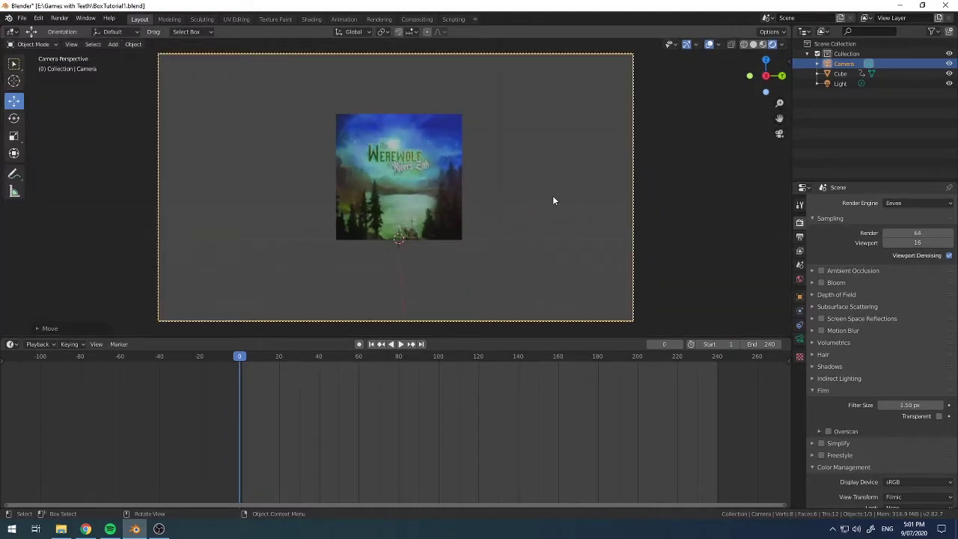
Step: Move the camera about 4.1 m toward the box along X and raise it slightly along Z to centre the cover
key("g")
key("x")
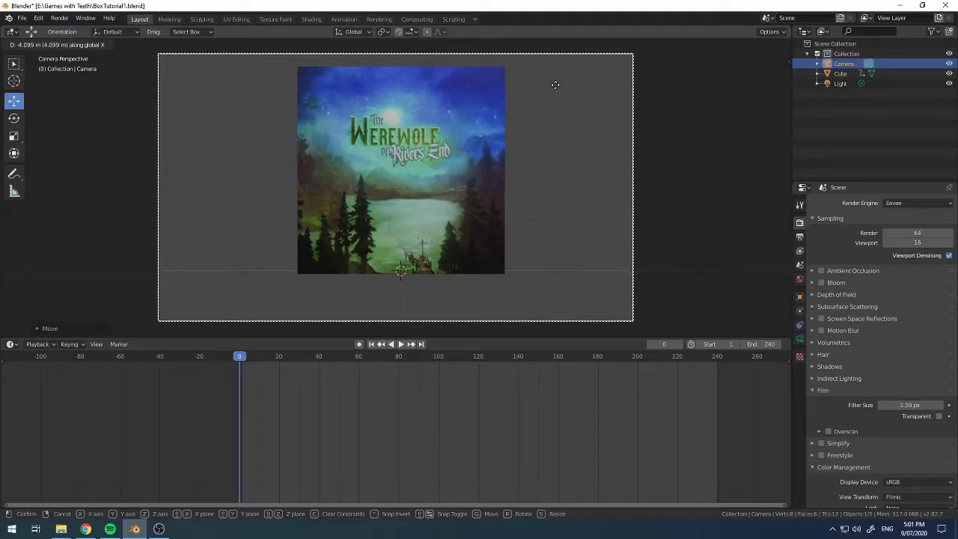
left_click(555, 85)
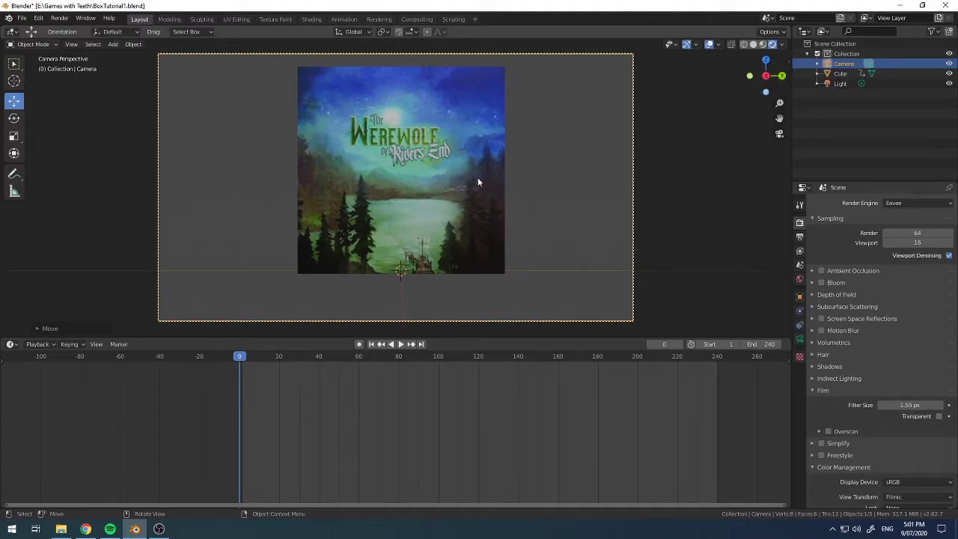
key("g")
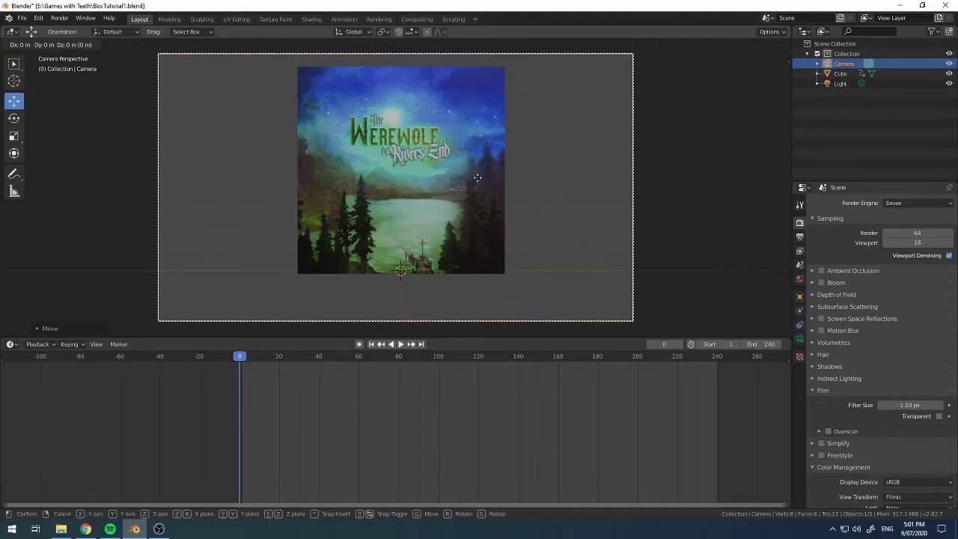
key("z")
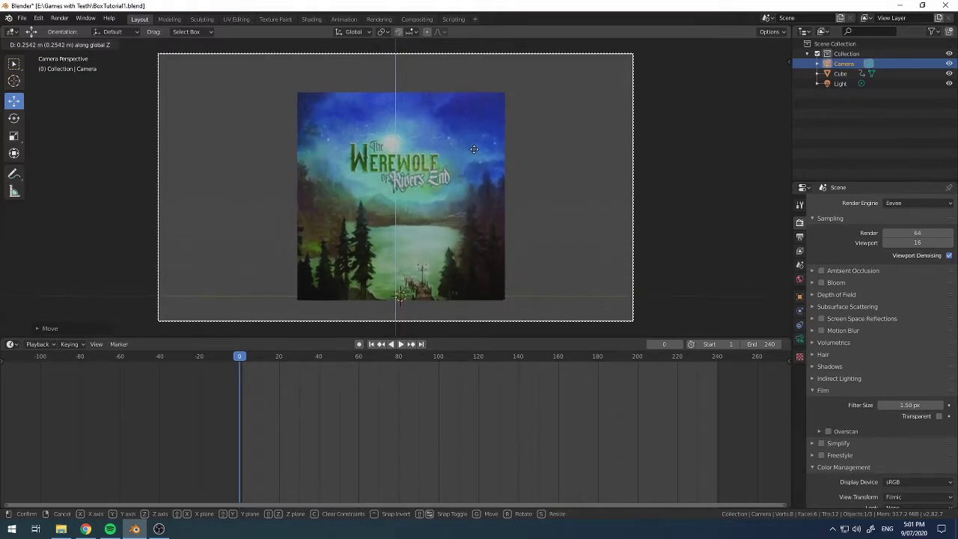
left_click(477, 158)
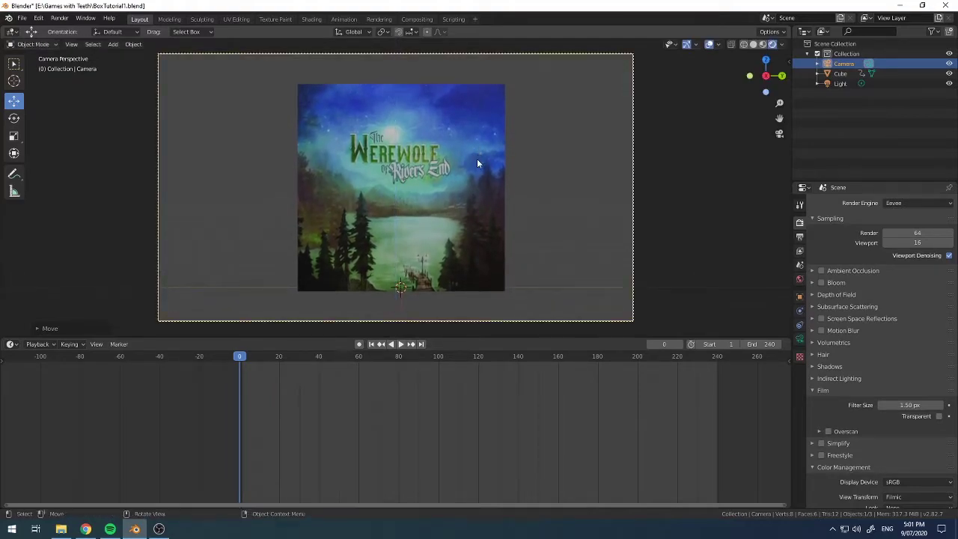
Step: Leave the camera view, select the light and lower it along Z to roughly the height of the box
left_click(780, 135)
middle_click_drag(522, 144, 606, 239)
scroll(637, 270, "up", 1)
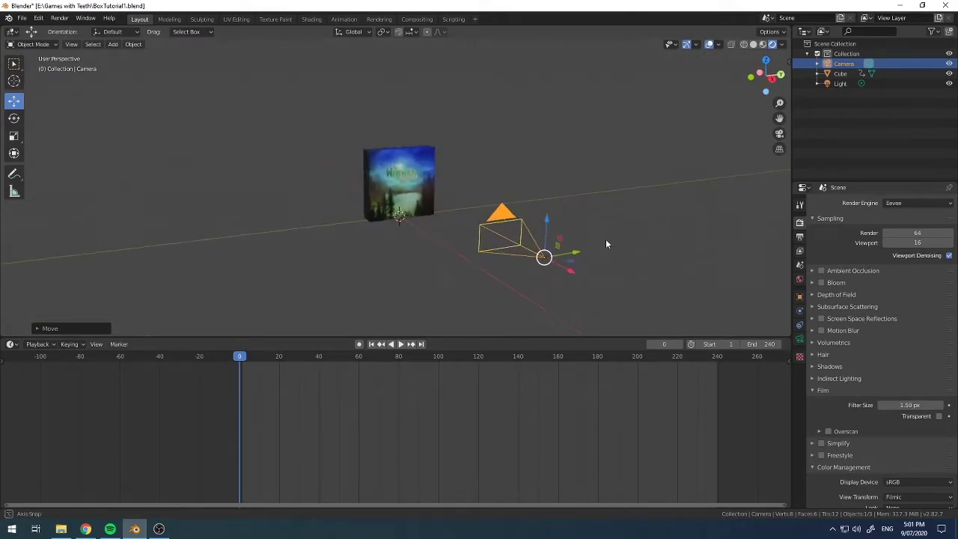
middle_click_drag(597, 206, 618, 223)
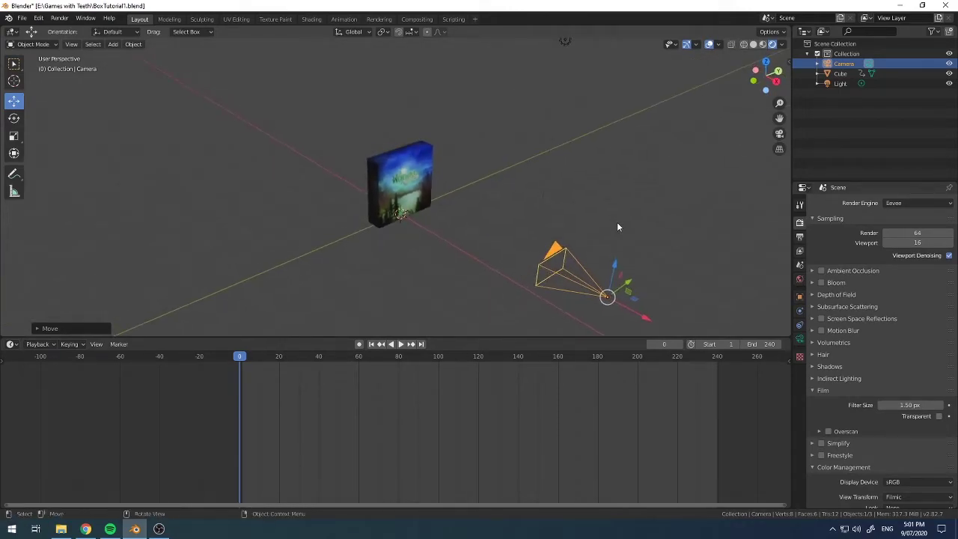
left_click(565, 41)
middle_click_drag(590, 142, 554, 138)
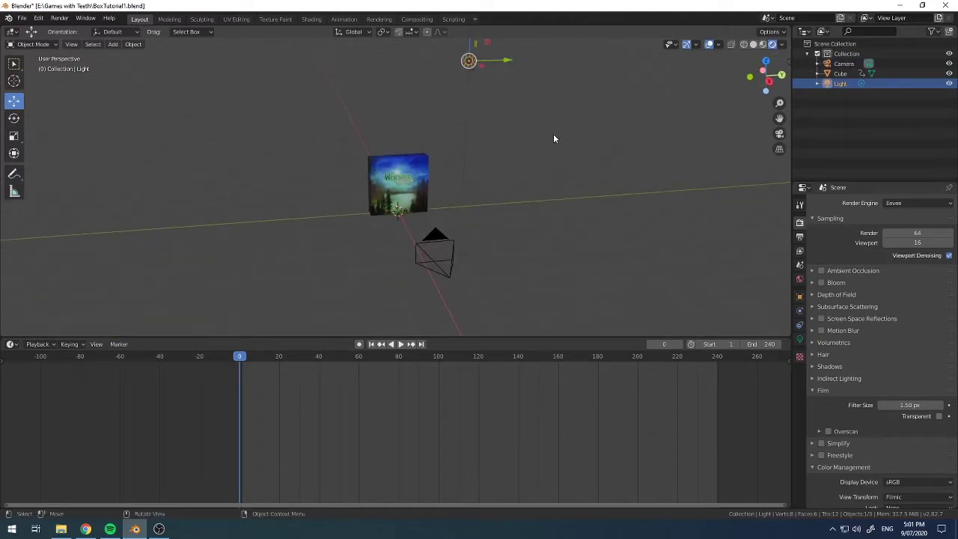
key("g")
key("z")
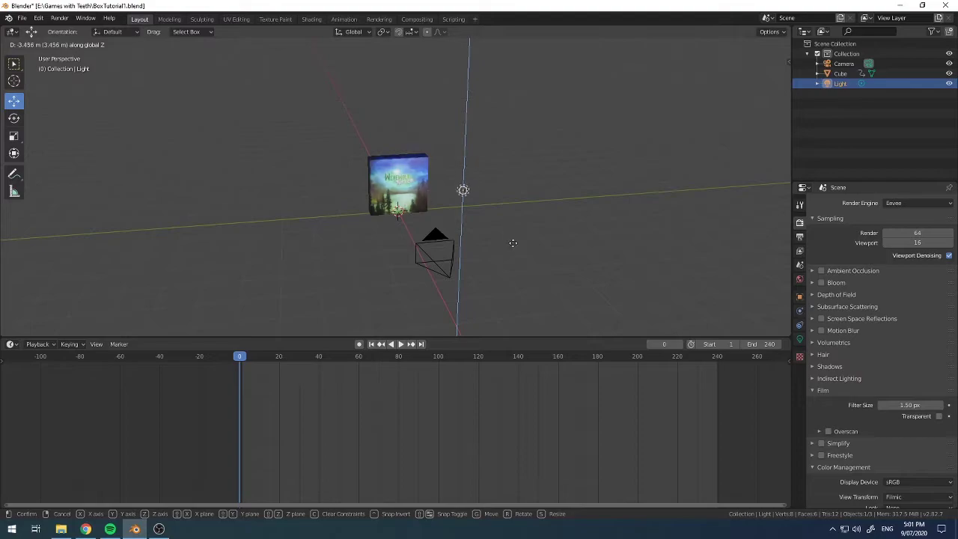
left_click(458, 194)
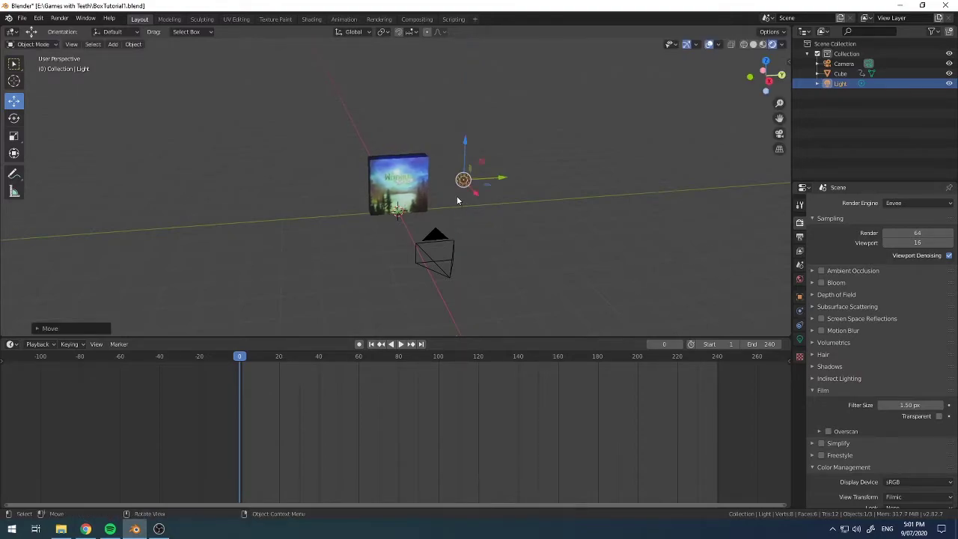
middle_click_drag(453, 212, 443, 166)
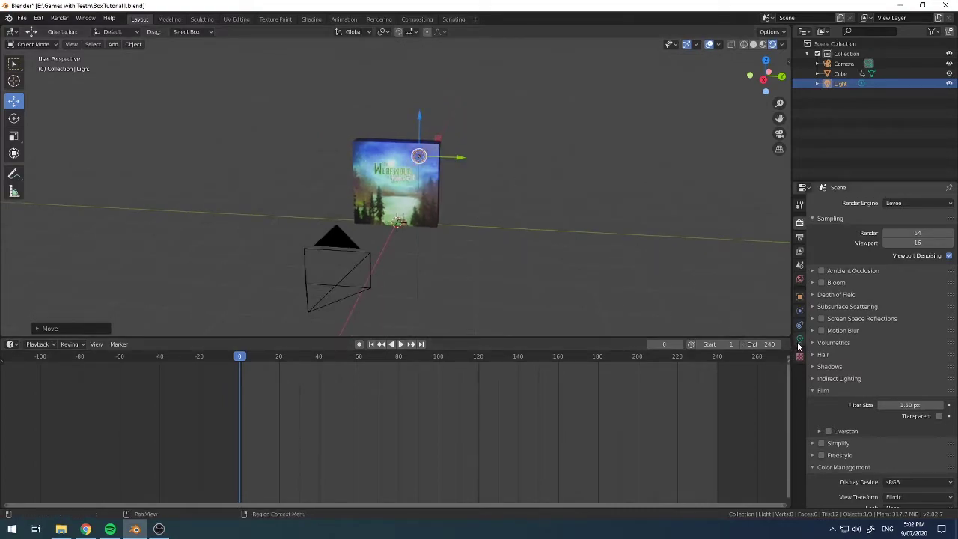
Step: Change the light's type to Sun and set its strength to 1
left_click(799, 343)
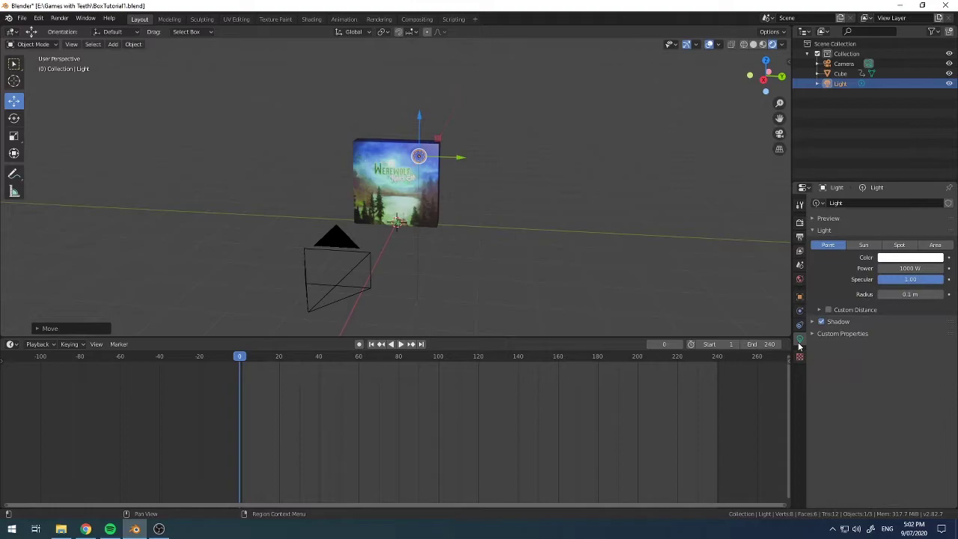
middle_click_drag(525, 212, 690, 220)
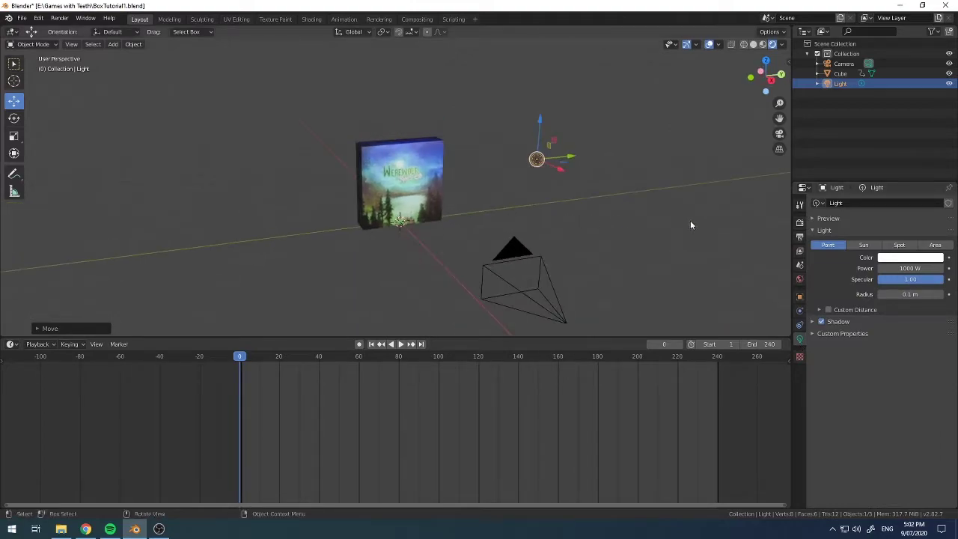
left_click(870, 244)
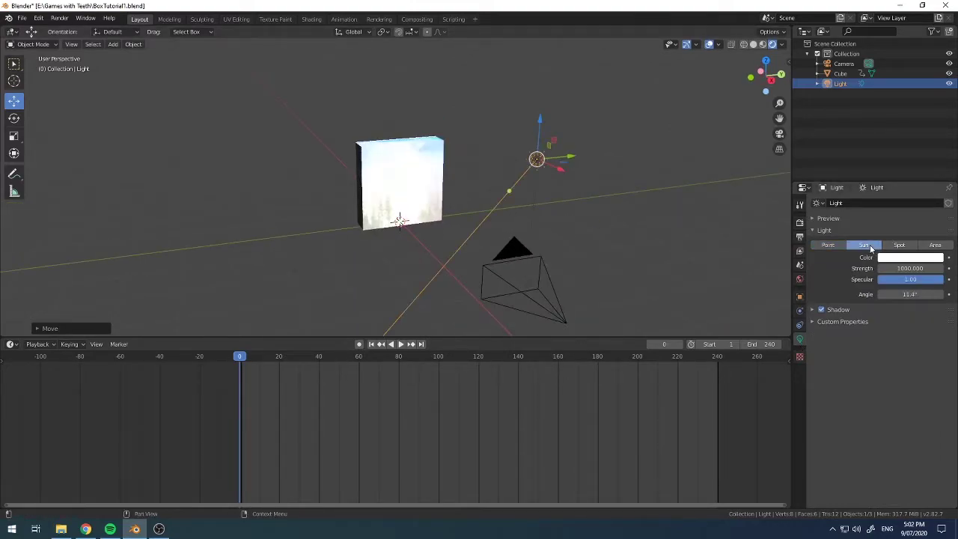
left_click(902, 268)
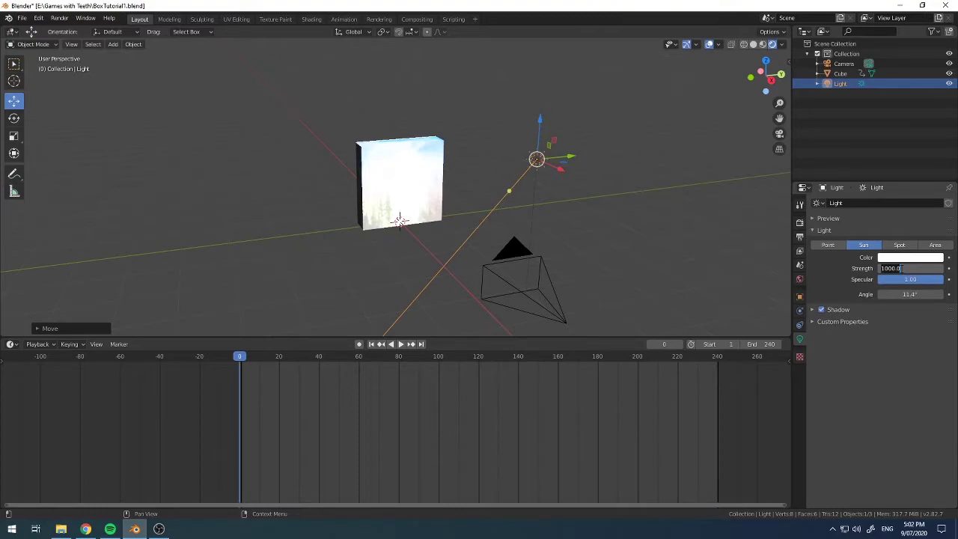
type("1")
key("Return")
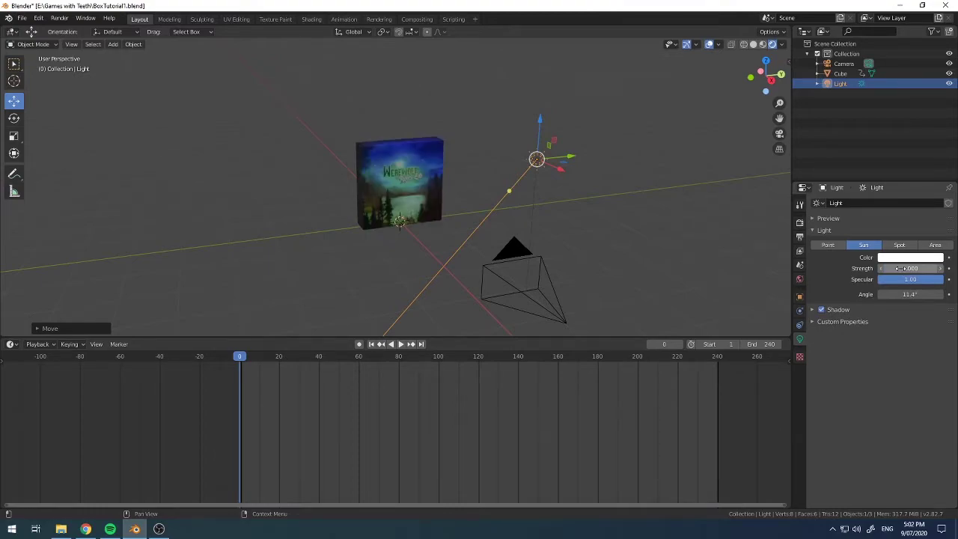
Step: Try a strength of 2 for the sun light and settle on a strength of 5
left_click(901, 268)
type("2")
key("Return")
left_click(901, 268)
type("3")
key("Return")
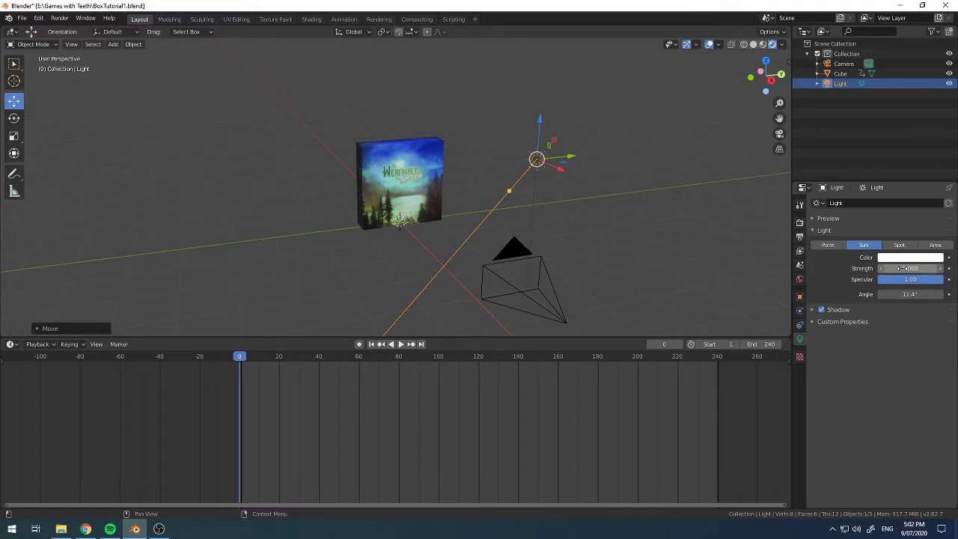
Step: Inspect the sunlit box from around the scene, render a test image and close the render window
middle_click_drag(614, 193, 359, 190)
scroll(434, 161, "up", 3)
scroll(509, 176, "down", 3)
middle_click_drag(531, 175, 470, 139)
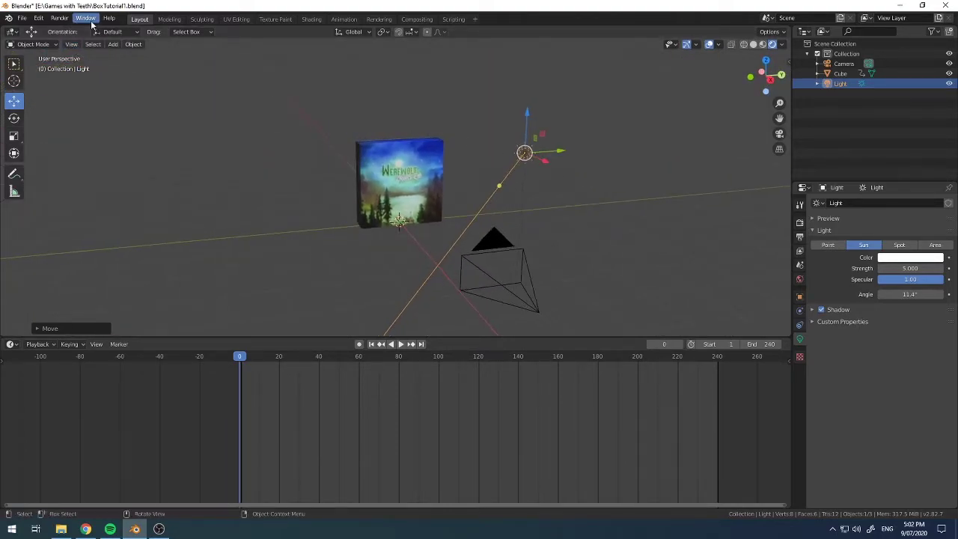
left_click(59, 18)
left_click(75, 29)
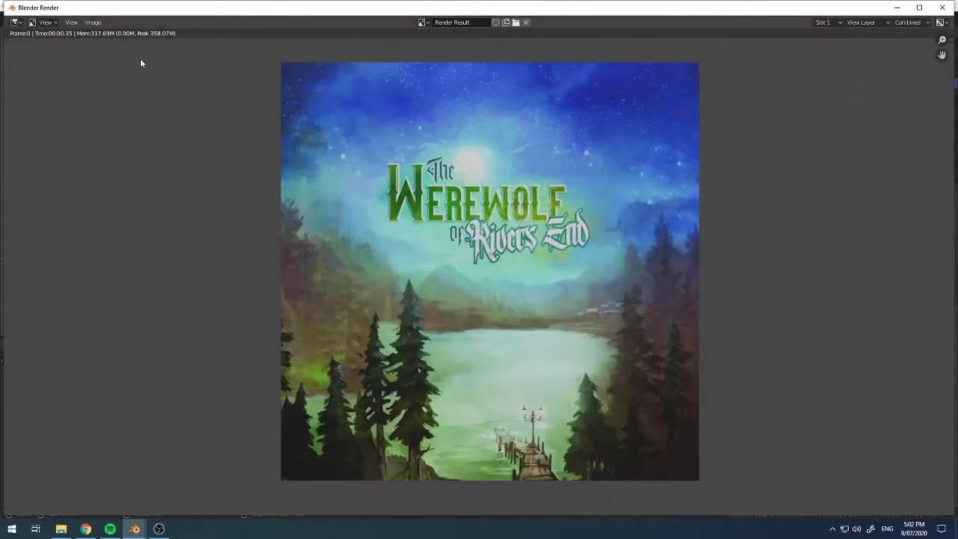
left_click(942, 7)
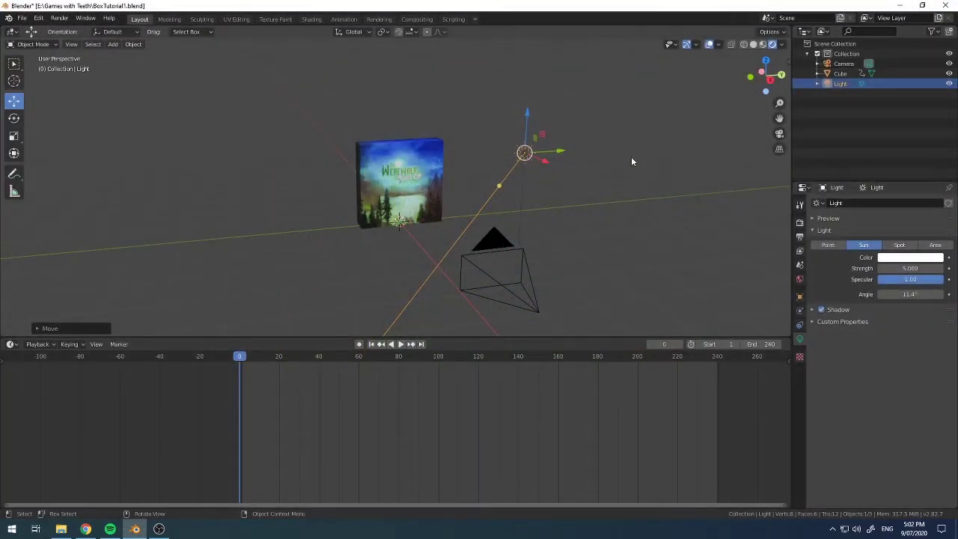
Step: Add a plane under the box as a ground, scale it by 10 and check it through the camera
key("shift+a")
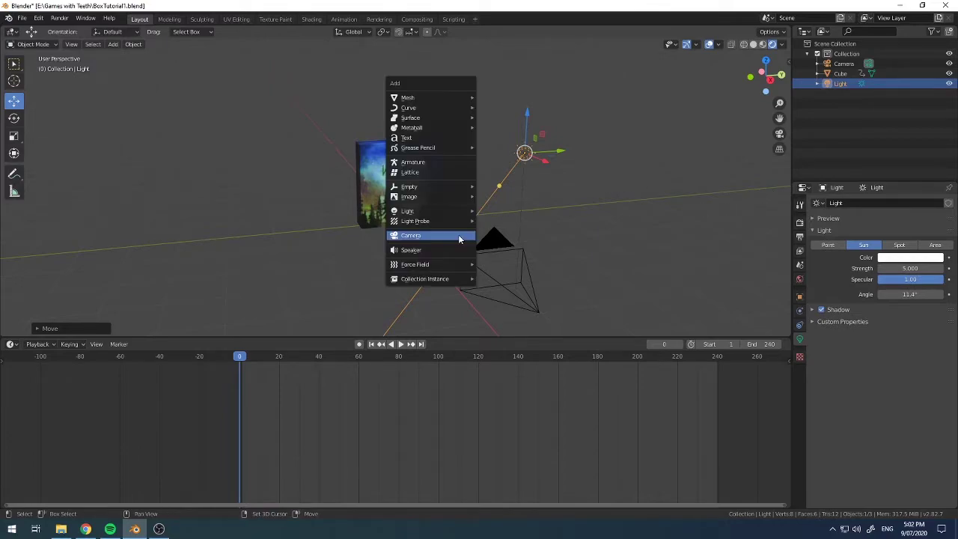
mouse_move(446, 98)
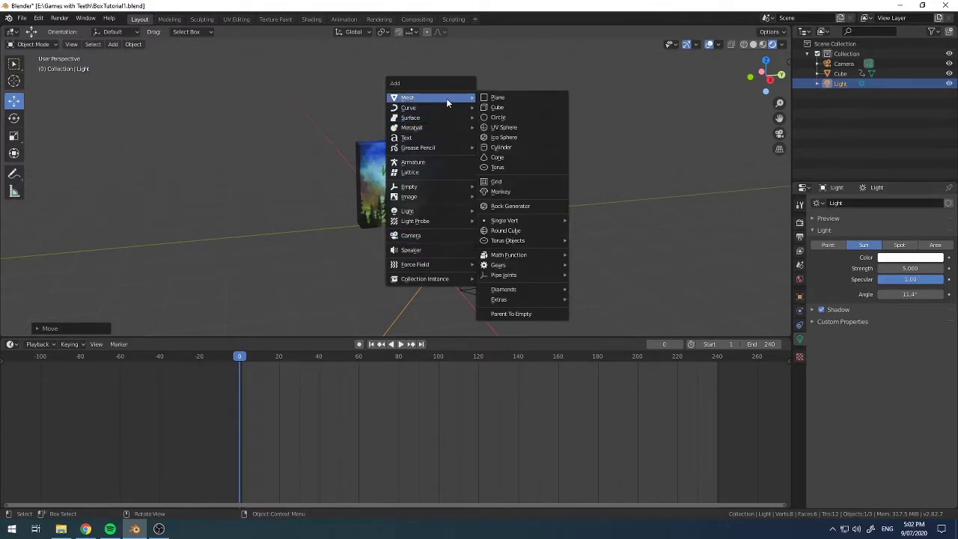
left_click(498, 97)
middle_click_drag(472, 146, 448, 215)
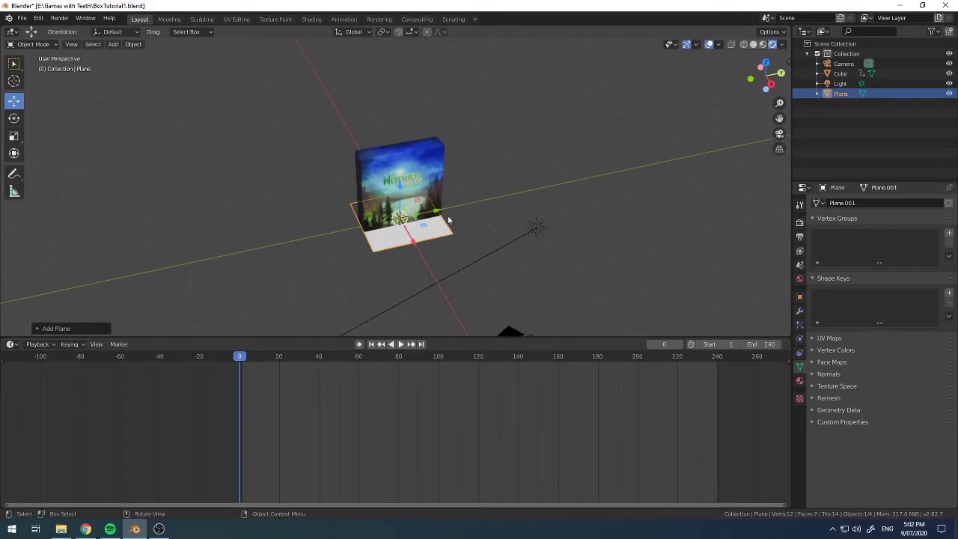
type("s10")
key("Return")
middle_click_drag(526, 218, 479, 189)
left_click(779, 133)
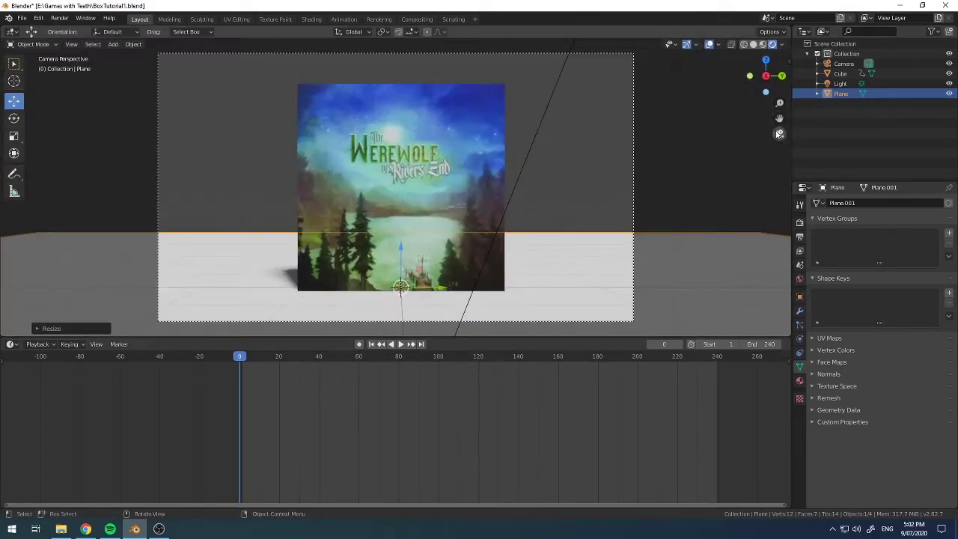
Step: Select the ground plane, open its material properties and delete the plane from the scene
left_click(594, 197)
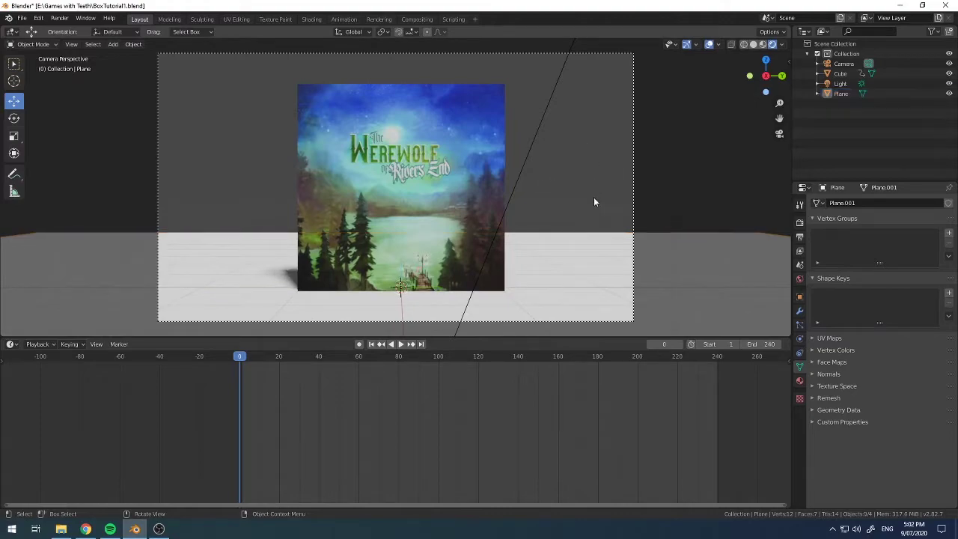
left_click(603, 265)
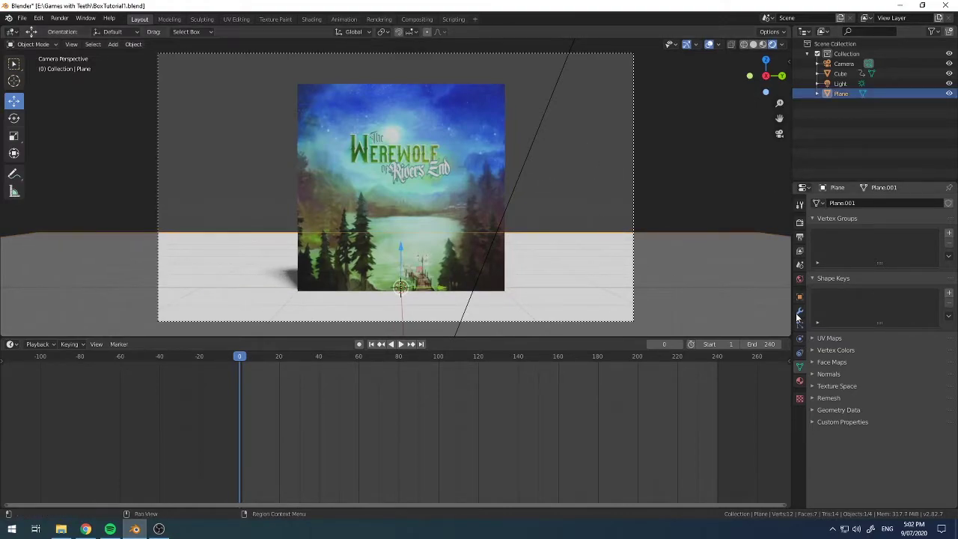
left_click(800, 382)
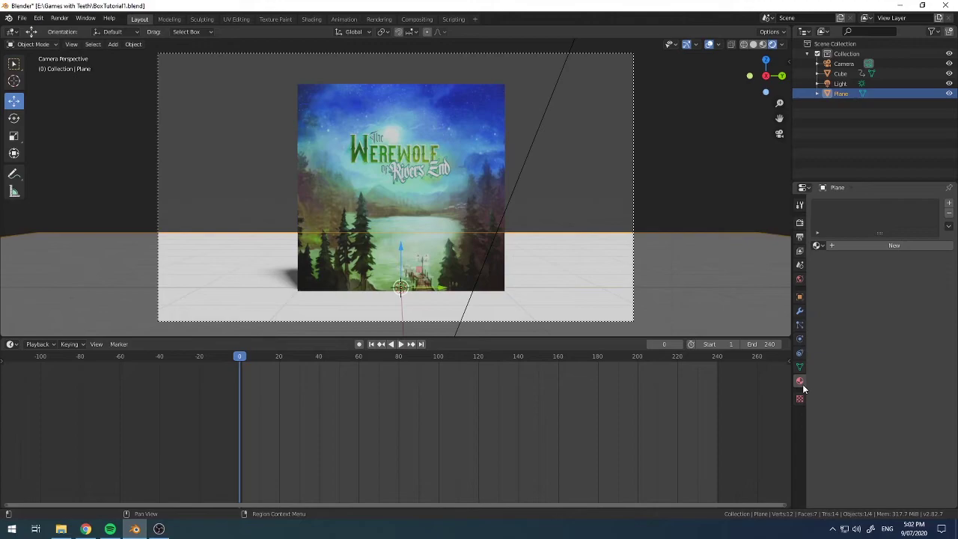
middle_click_drag(632, 218, 602, 228)
scroll(588, 236, "up", 3)
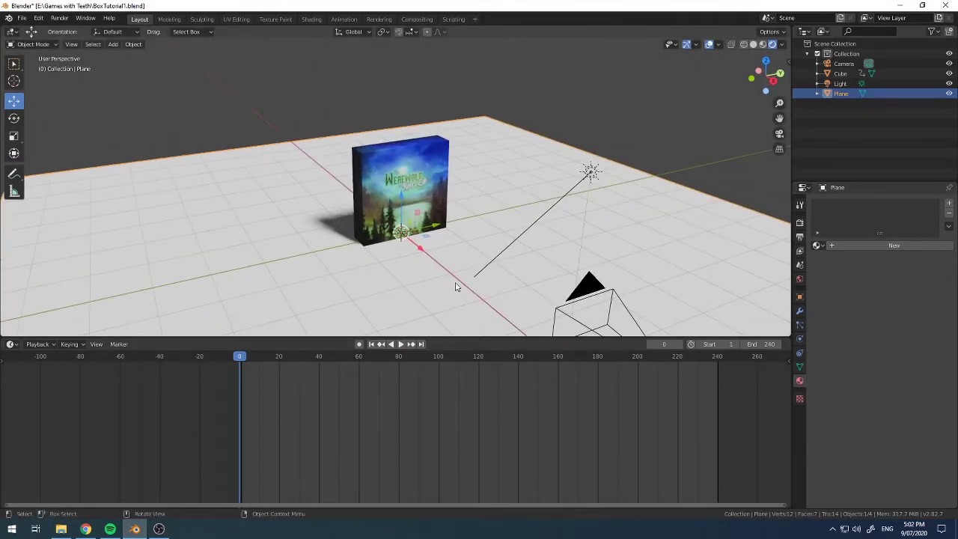
key("x")
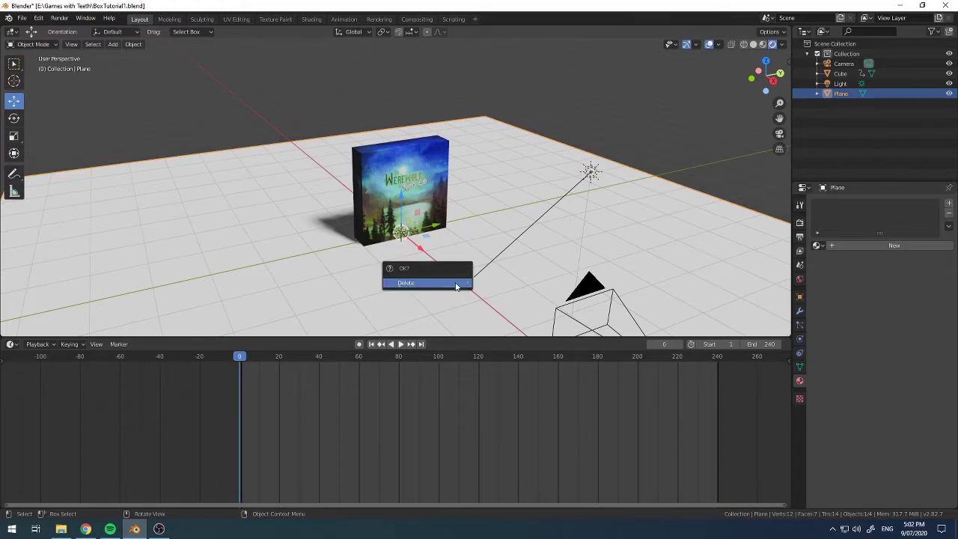
left_click(456, 284)
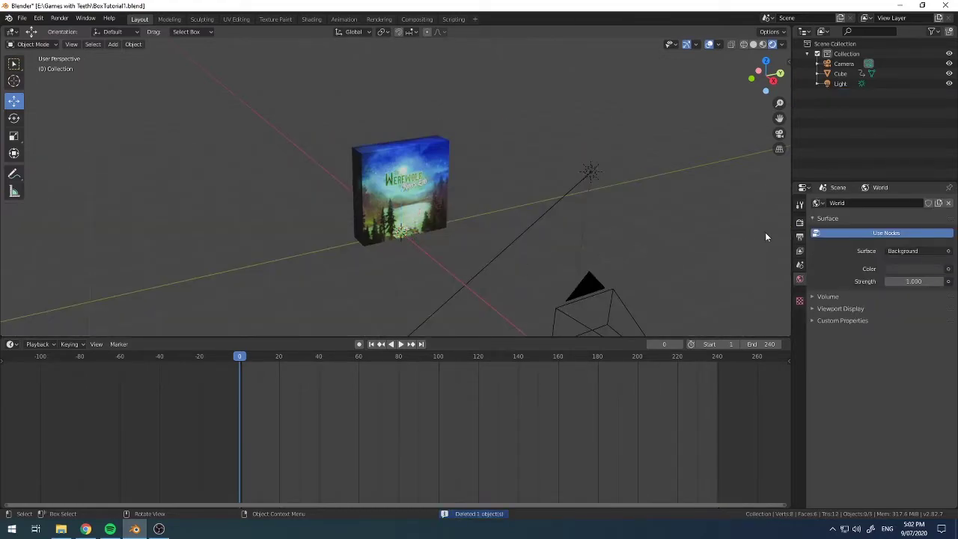
Step: Enable the Transparent film option in the Eevee render settings so the background renders transparent
left_click(800, 224)
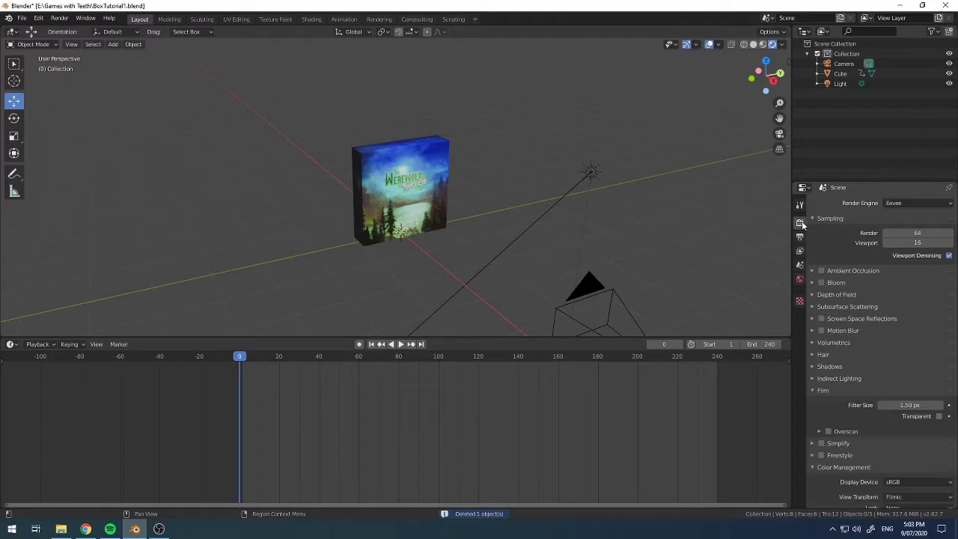
scroll(851, 282, "down", 3)
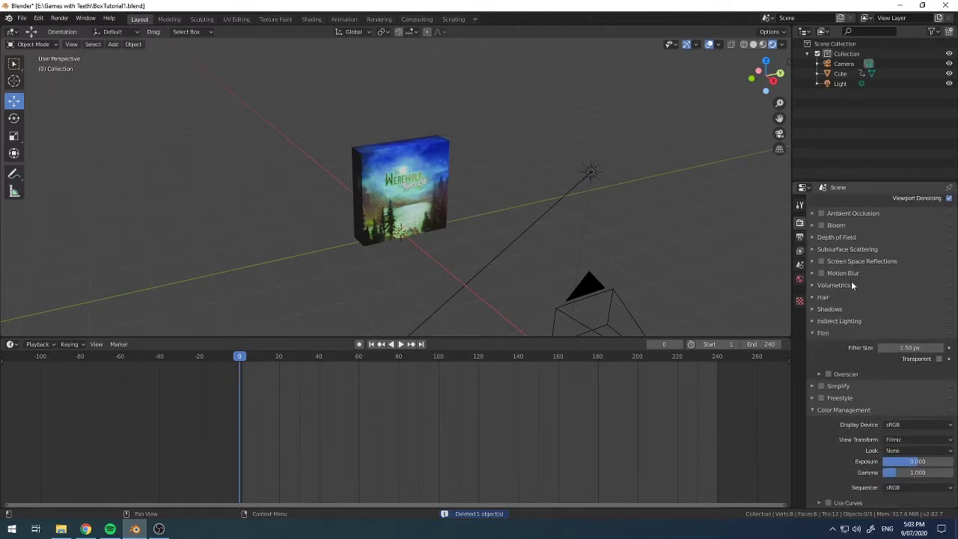
left_click(811, 333)
left_click(813, 374)
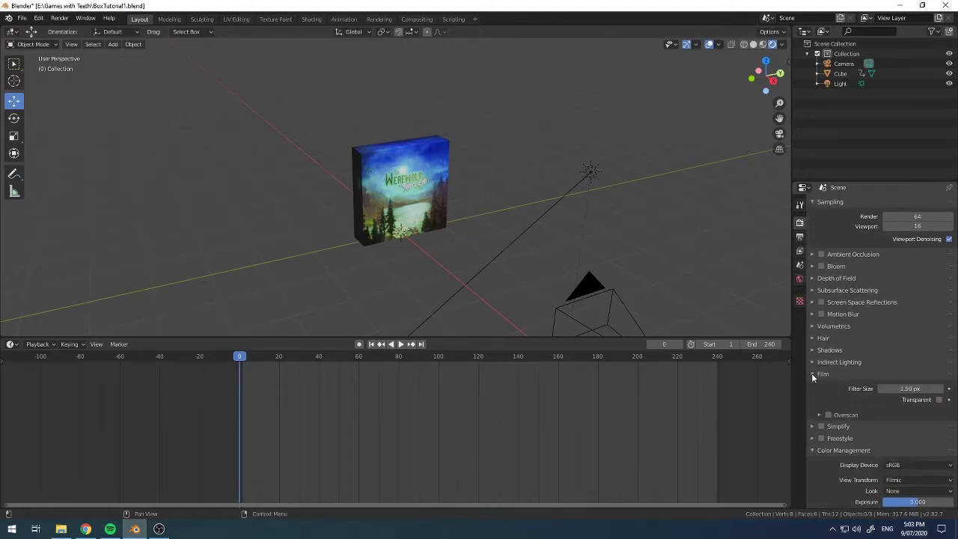
left_click(939, 400)
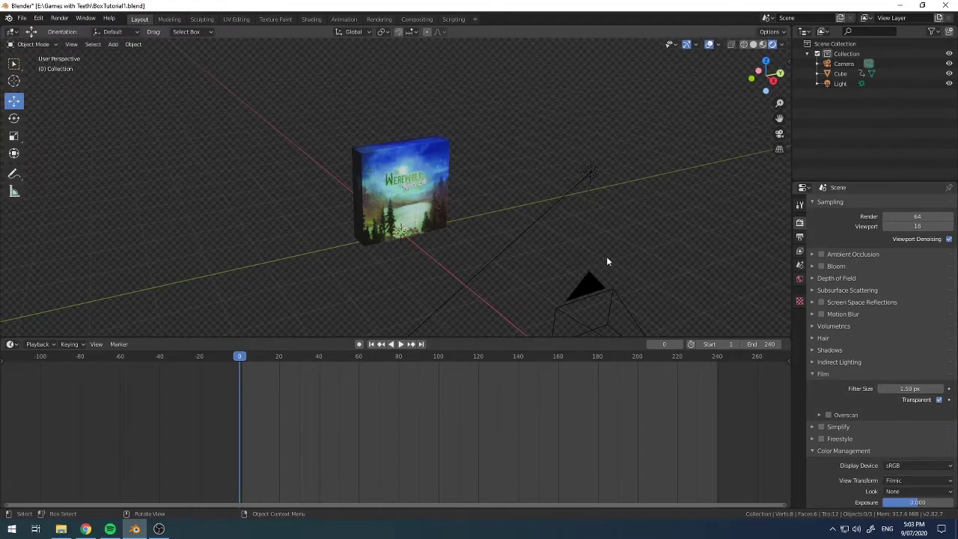
scroll(861, 330, "down", 2)
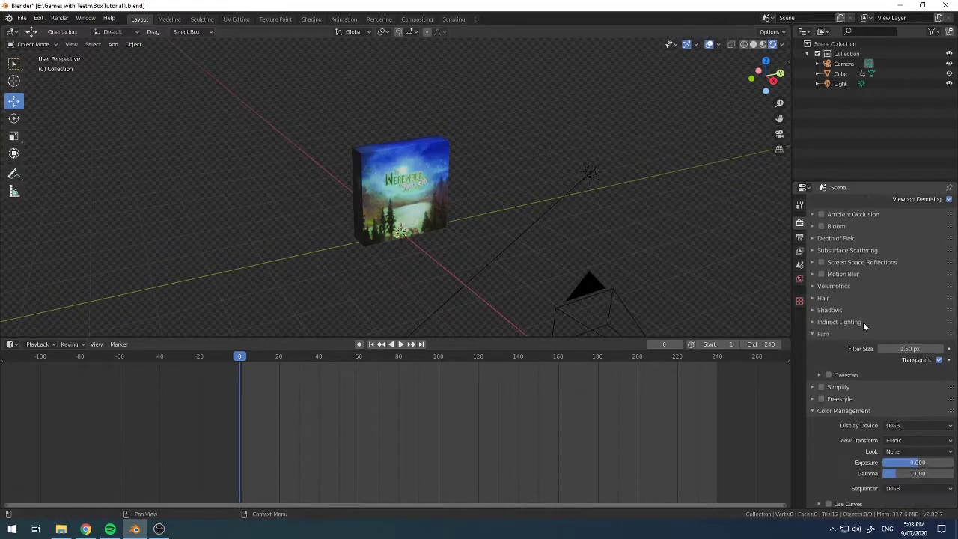
Step: Set the scene's color management view transform to Standard and check the box's colours in the rendered viewport
scroll(810, 411, "up", 3)
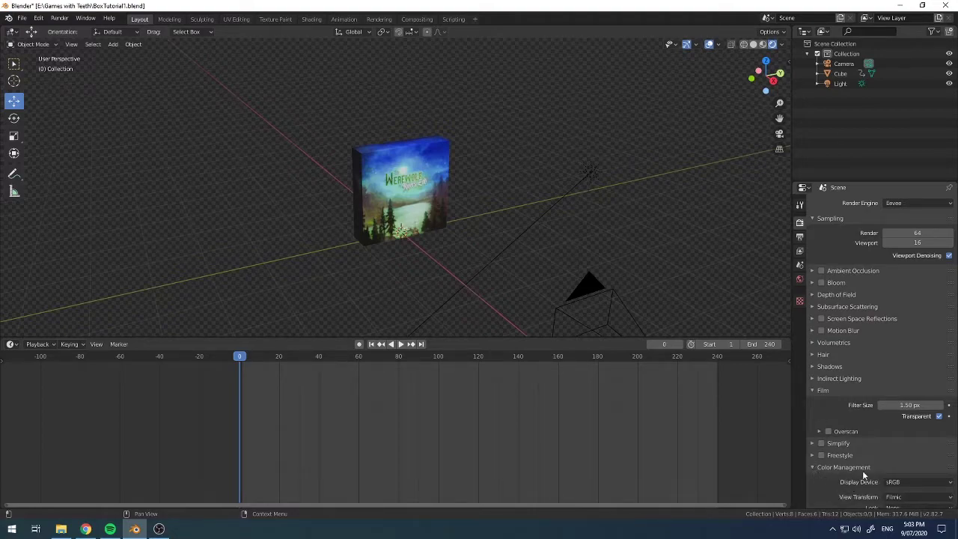
scroll(866, 479, "down", 3)
left_click(927, 440)
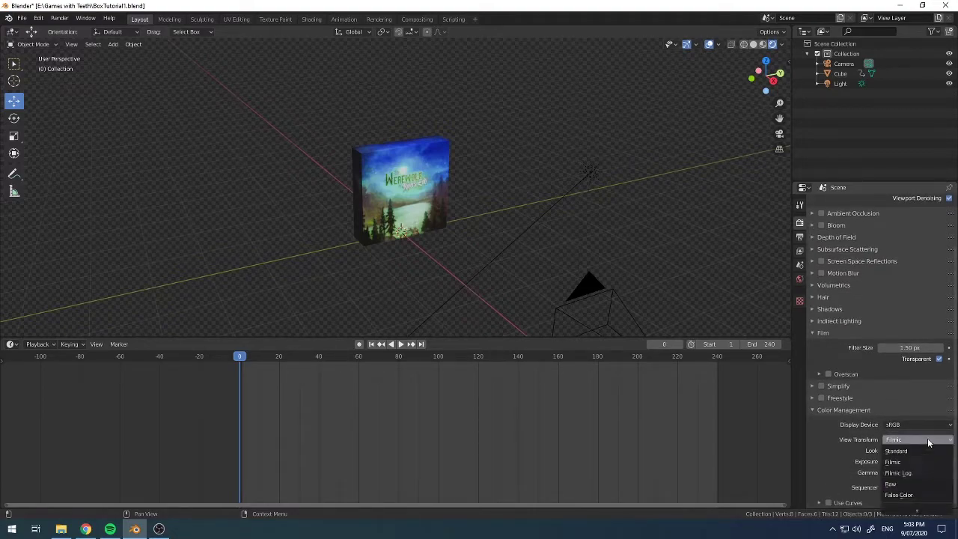
left_click(914, 451)
middle_click_drag(667, 307, 444, 203)
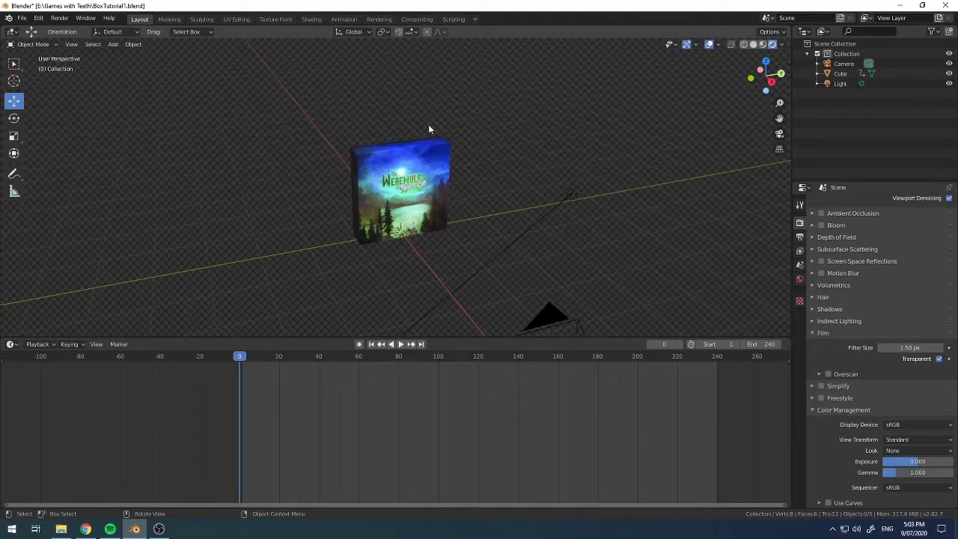
Step: Switch to the compositing workspace and line up the Render Layers and Composite nodes with a gap between them
left_click(417, 19)
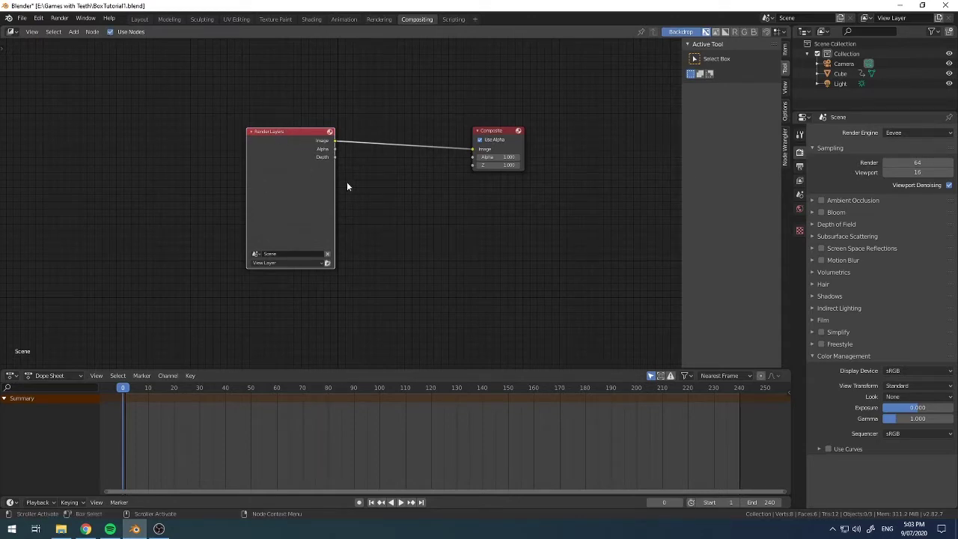
mouse_move(285, 134)
left_mouse_down()
mouse_move(274, 111)
mouse_move(262, 115)
mouse_move(277, 121)
left_mouse_up()
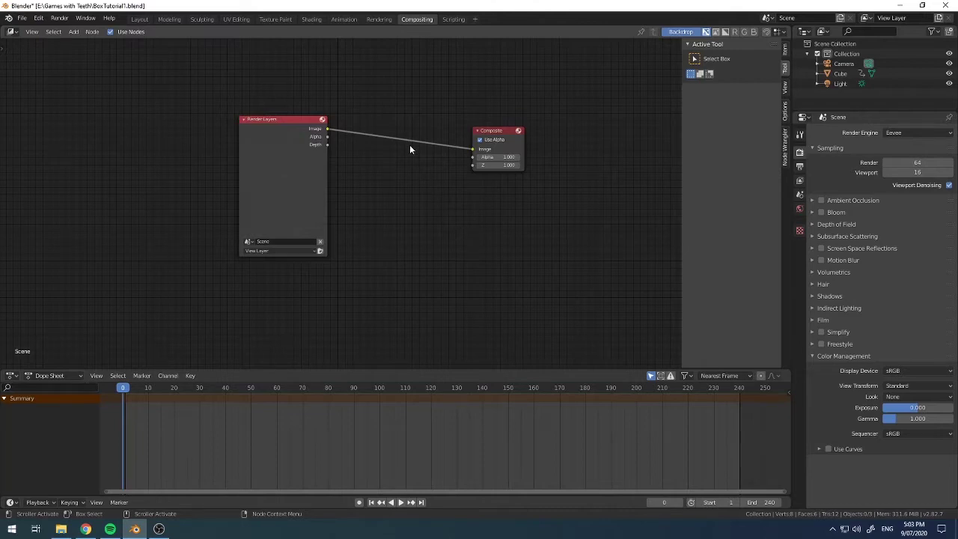
key("g")
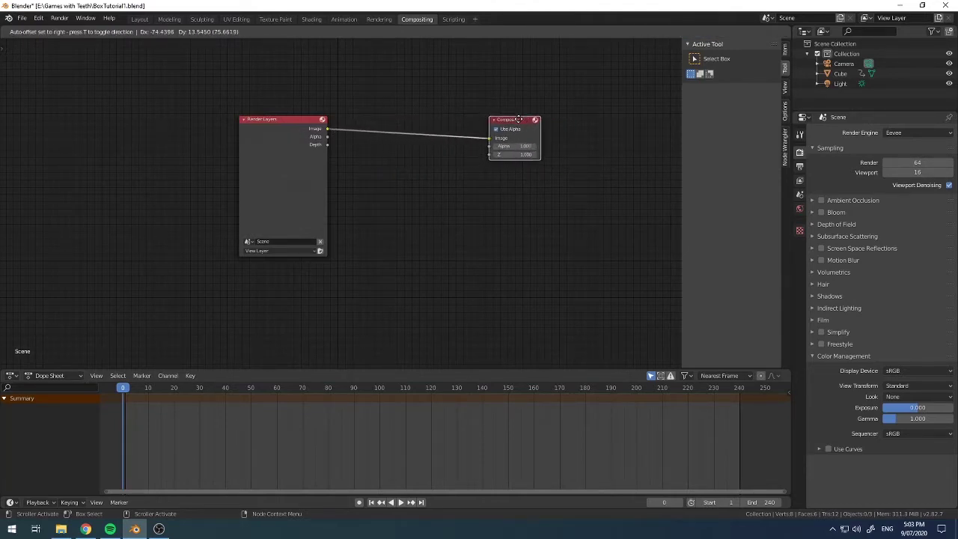
left_click(483, 120)
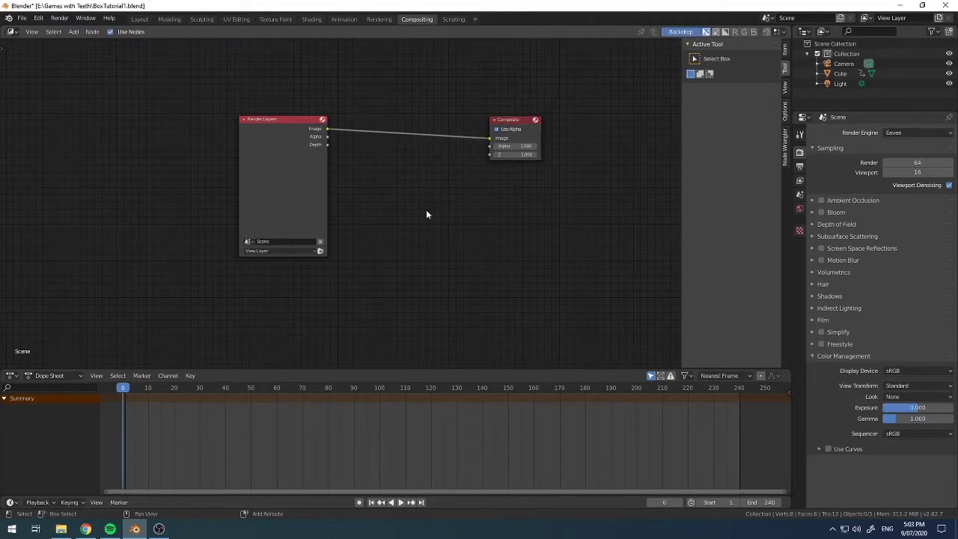
Step: Add an Alpha Over node and insert it on the link between the Render Layers and Composite nodes
key("shift+a")
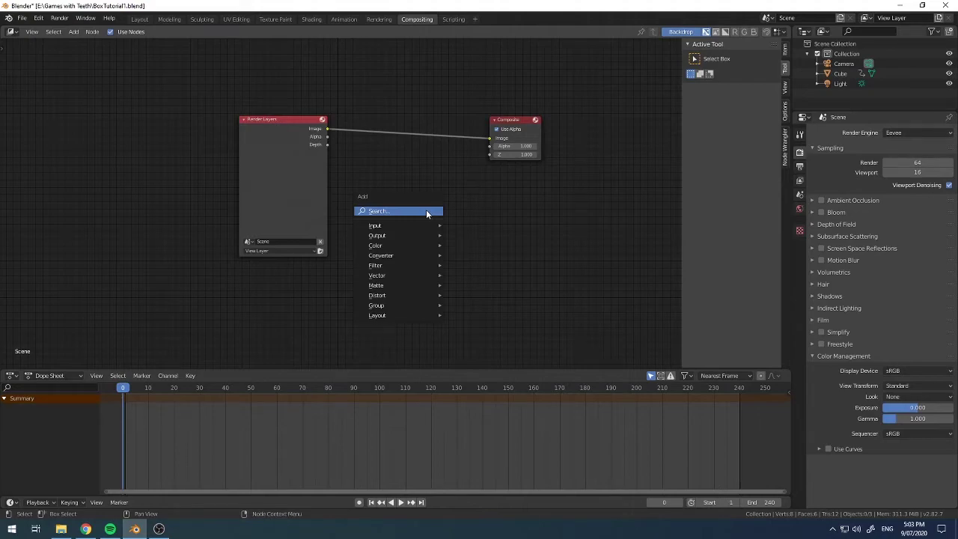
left_click(427, 212)
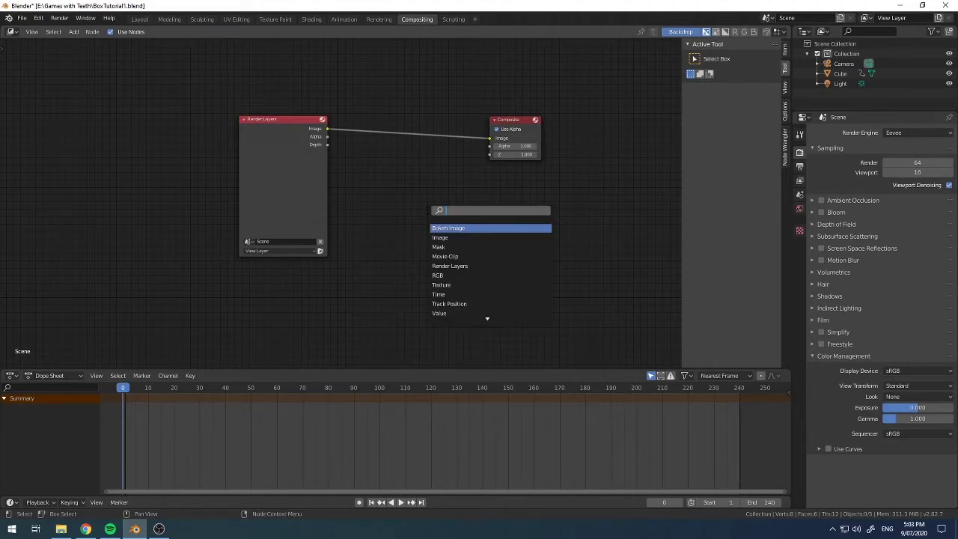
type("alpha")
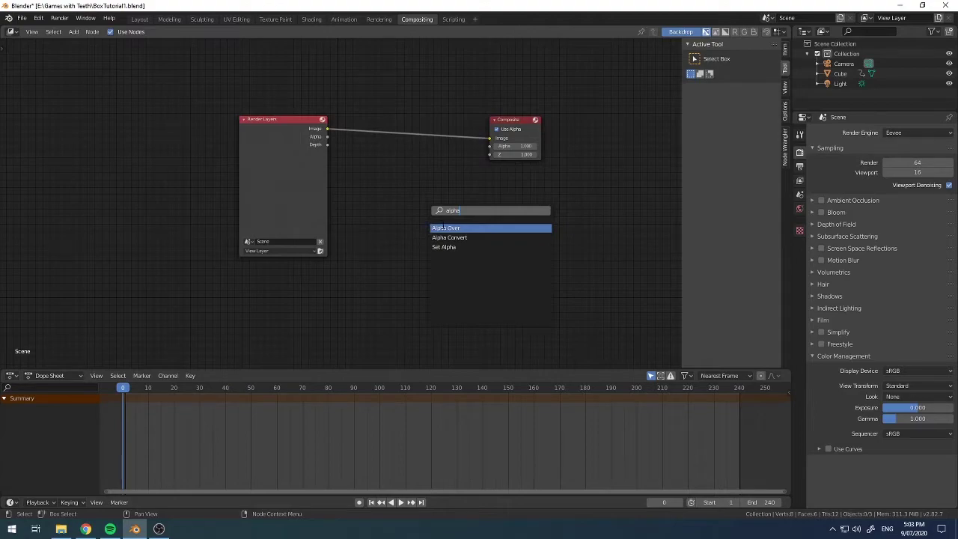
key("Return")
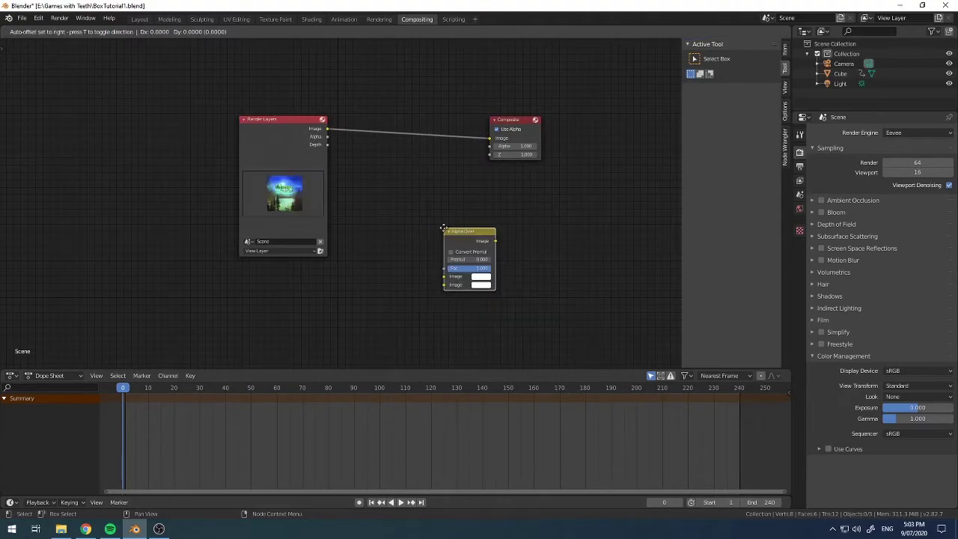
left_click(372, 131)
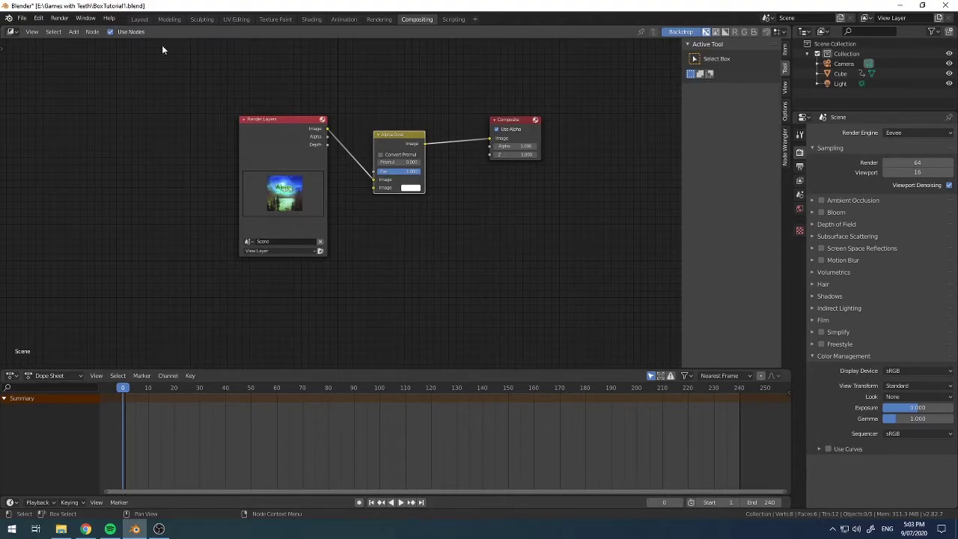
Step: Return to the layout workspace, render the image to test the compositing and close the render window
left_click(140, 19)
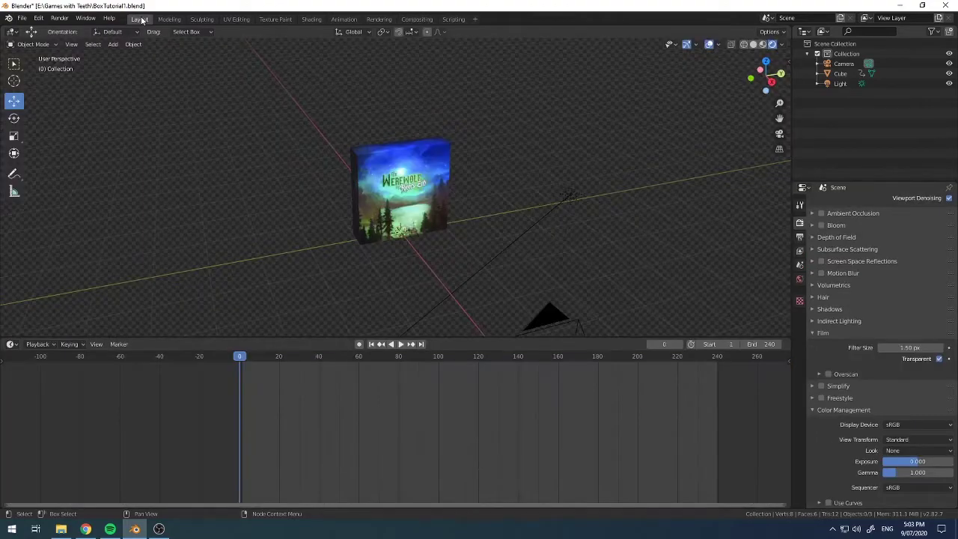
left_click(59, 21)
left_click(71, 29)
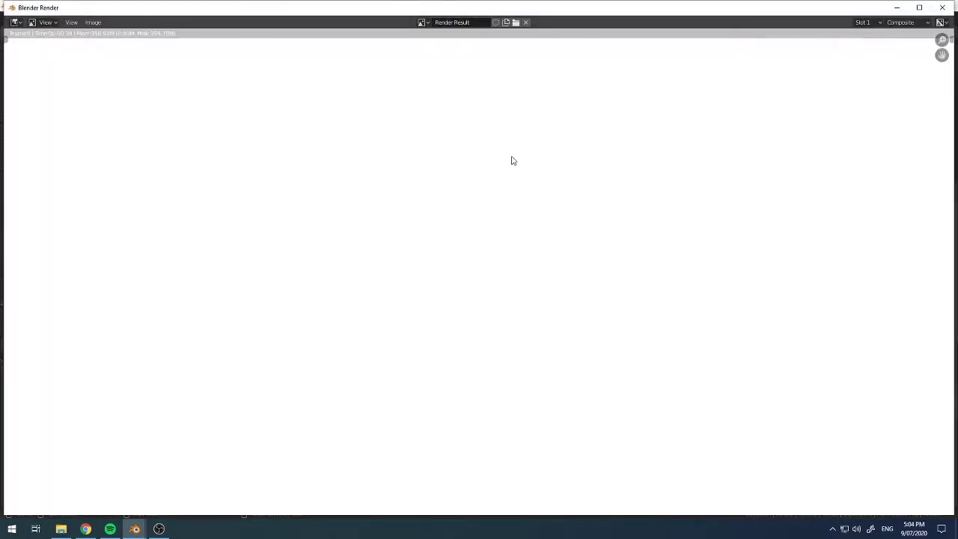
left_click(941, 9)
Step: Reconnect the Render Layers image to the second Image input of the Alpha Over node and set its Premul to 1
left_click(417, 19)
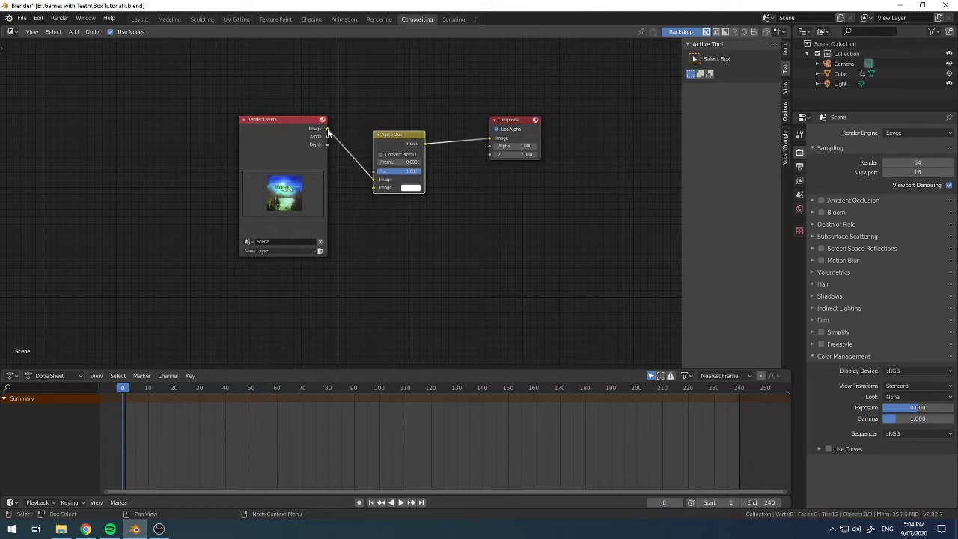
left_click_drag(374, 180, 370, 188)
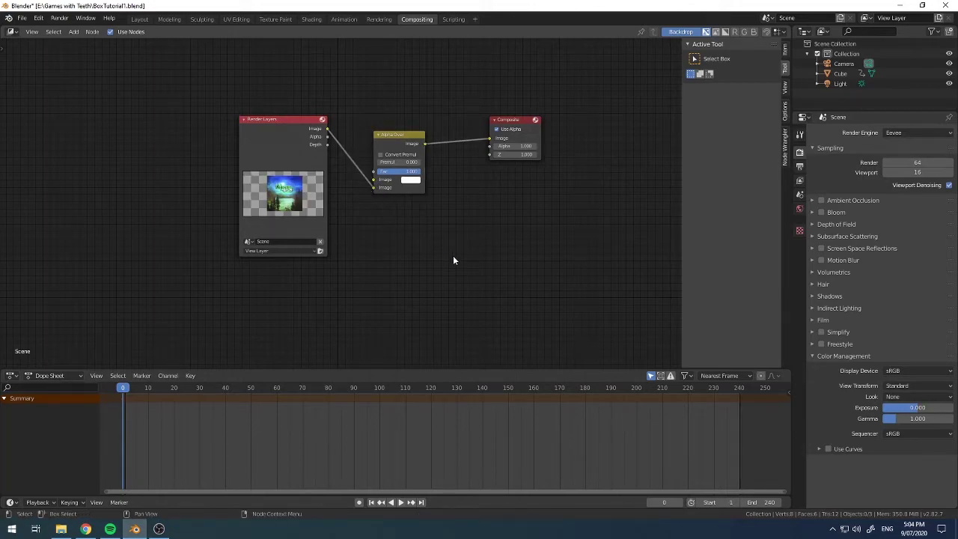
left_click(400, 163)
type("1")
key("Return")
Step: Render the image again with the corrected Alpha Over setup and close the render window
left_click(60, 18)
left_click(71, 30)
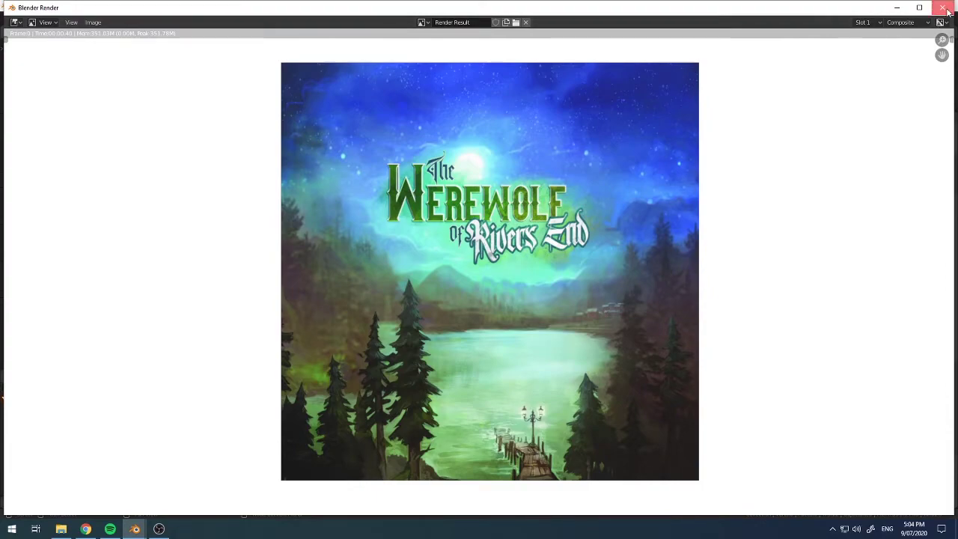
left_click(943, 8)
Step: Back in the layout workspace, move the camera sideways past the box along Y and raise it along Z
left_click(140, 18)
middle_click_drag(488, 262, 334, 264)
left_click(334, 271)
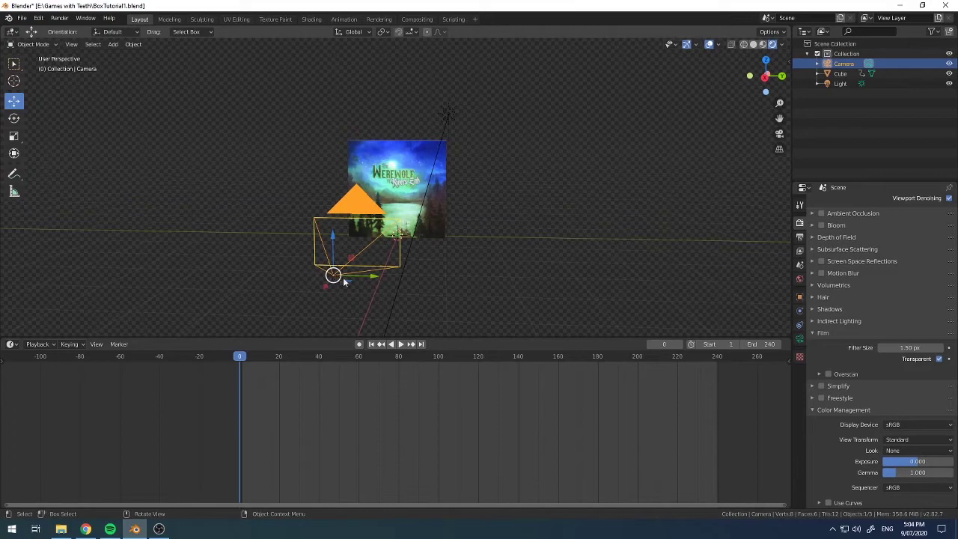
key("g")
key("z")
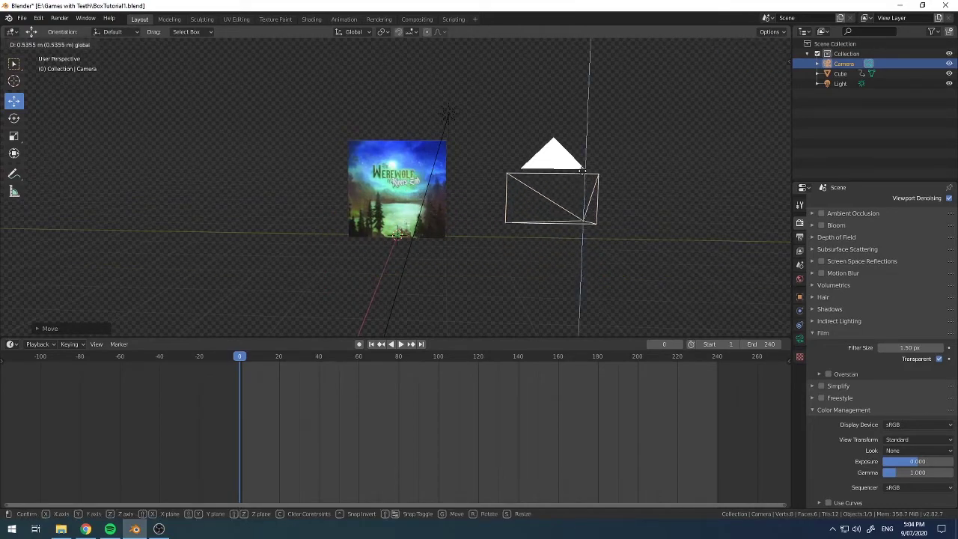
left_click(587, 118)
Step: Look through the camera and rotate it about the global Y and Z axes so it aims down at the box
left_click(778, 135)
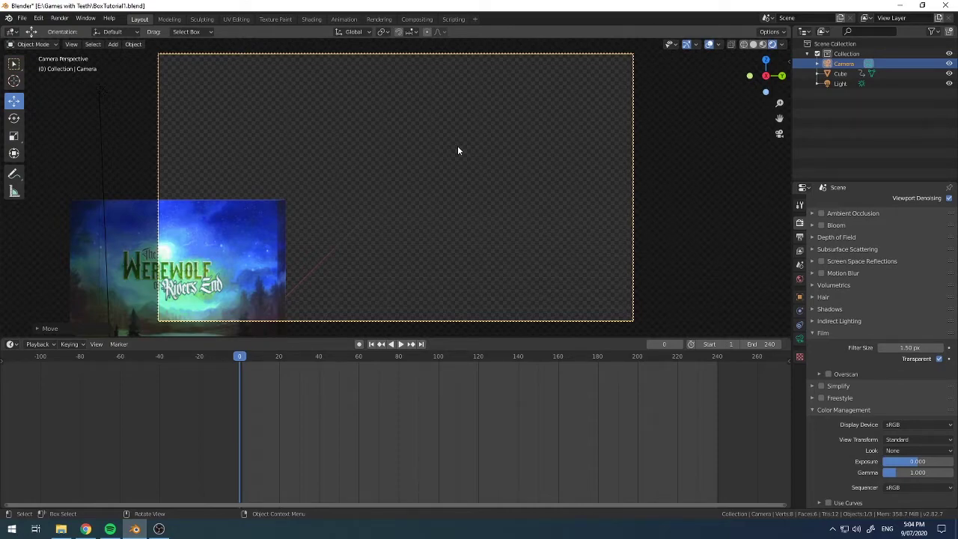
key("r")
key("y")
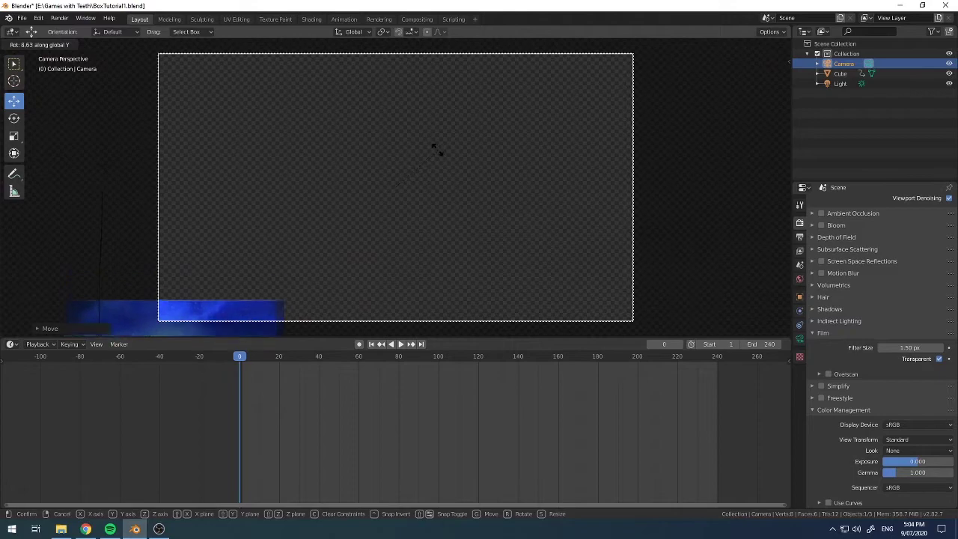
left_click(468, 156)
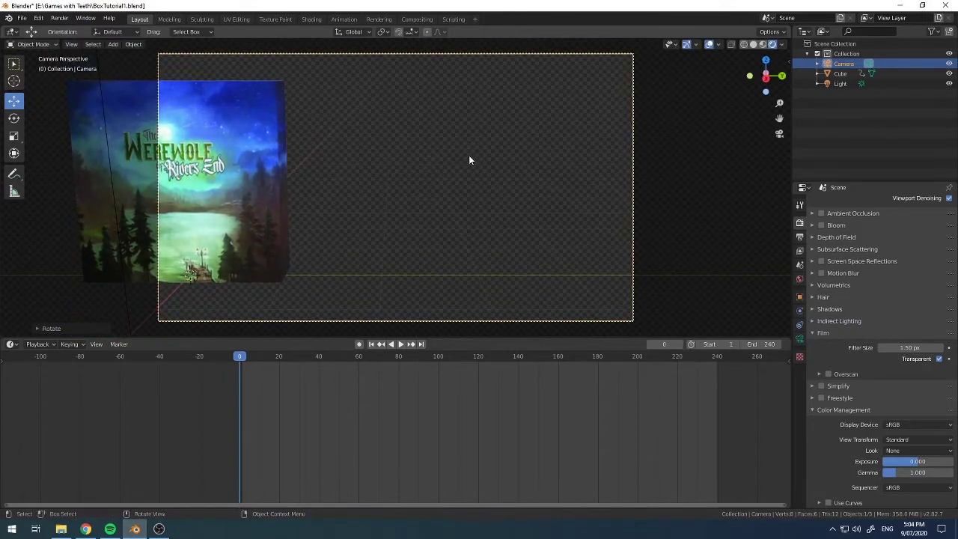
key("z")
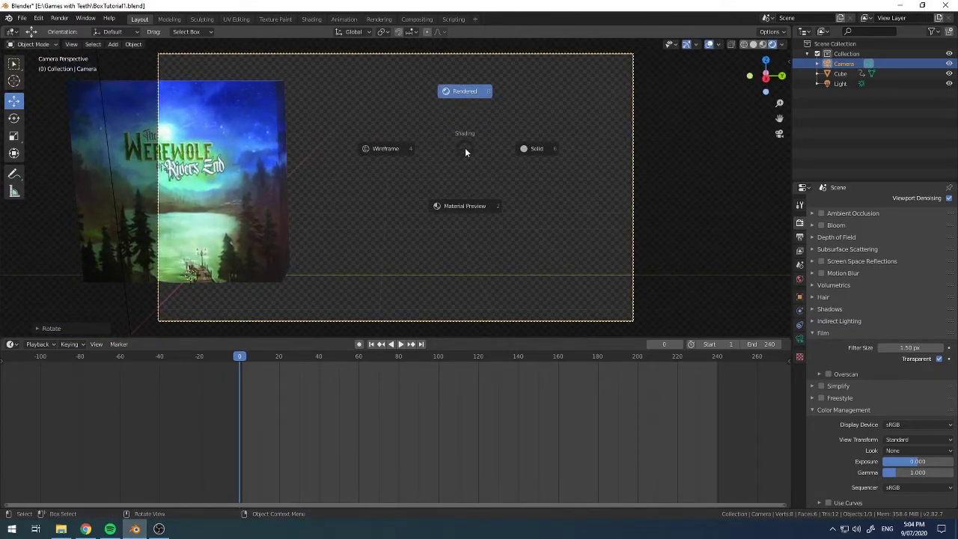
key("r")
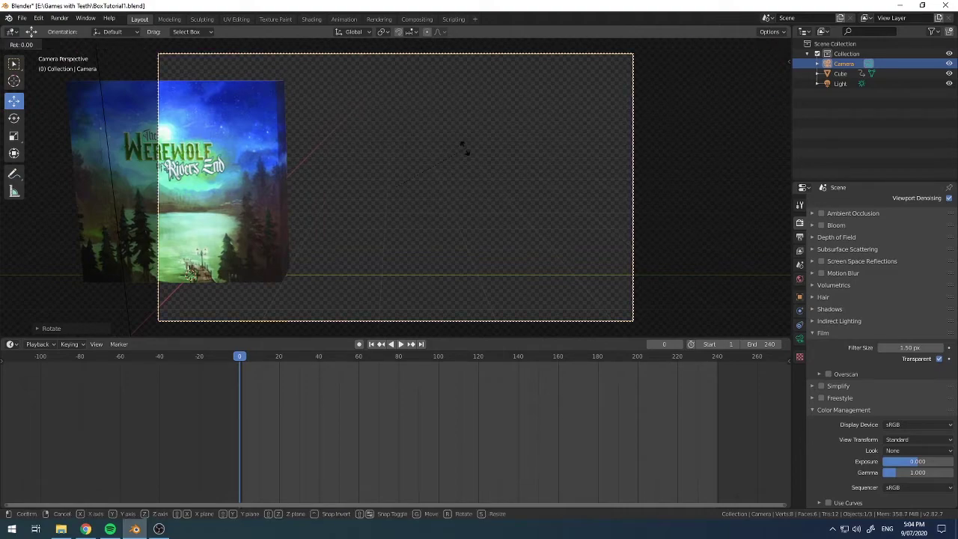
key("z")
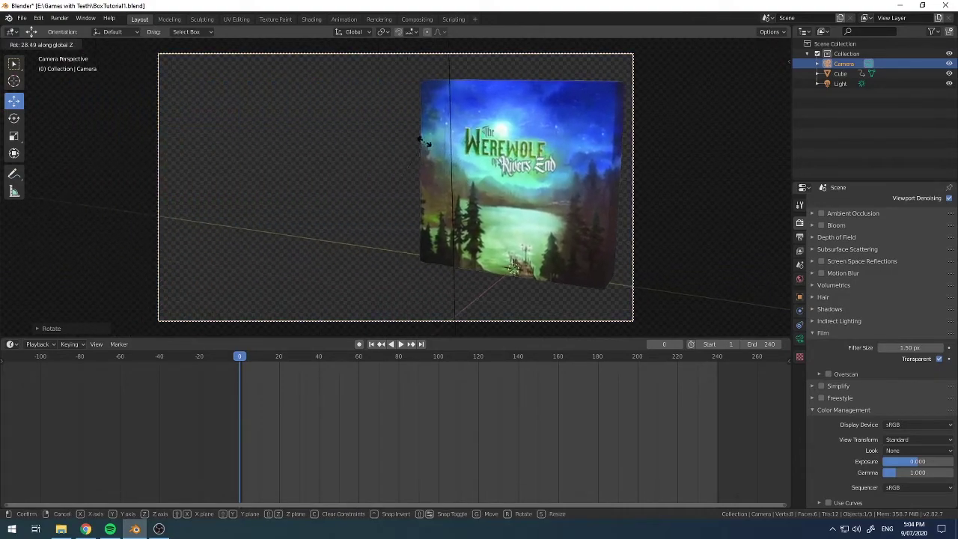
left_click(450, 138)
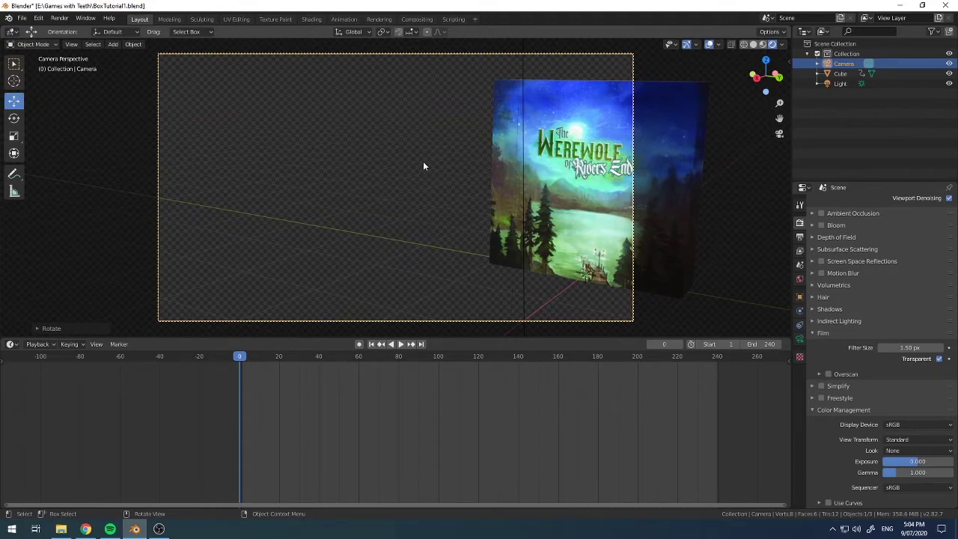
Step: Shift the camera along the global Y and Z axes to centre the box in the camera frame
key("g")
key("y")
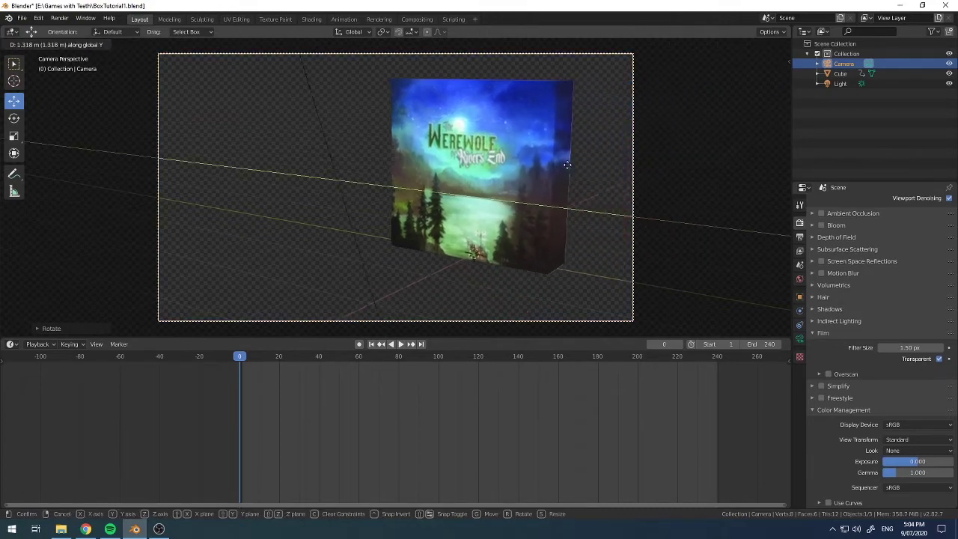
left_click(671, 183)
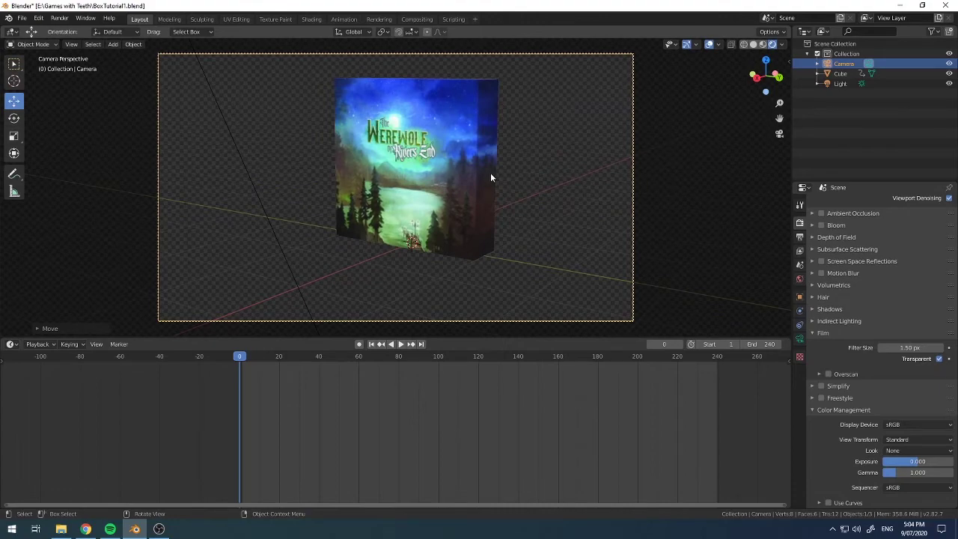
key("g")
key("z")
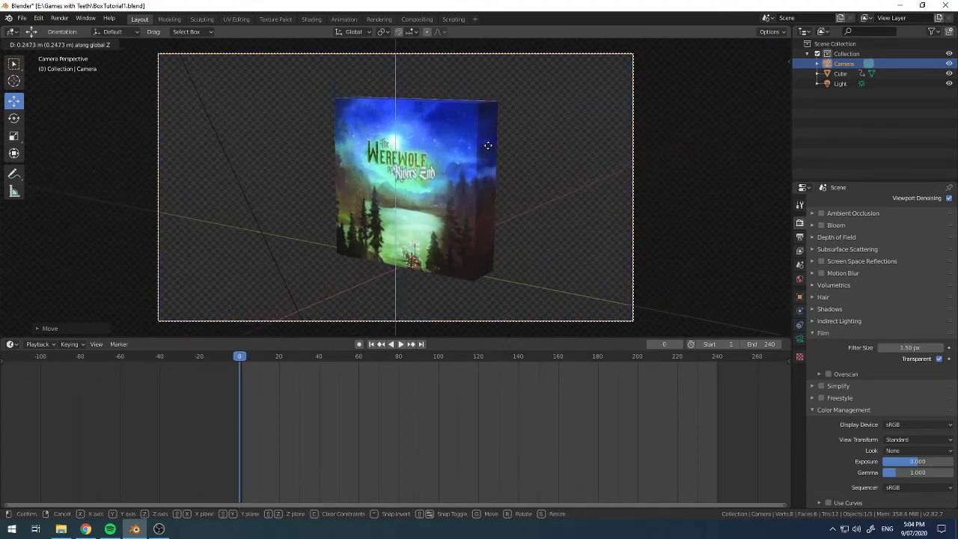
left_click(488, 135)
Step: Move the camera farther away from the box and check the framing through the camera
middle_click_drag(766, 134, 541, 214)
left_click_drag(593, 292, 663, 285)
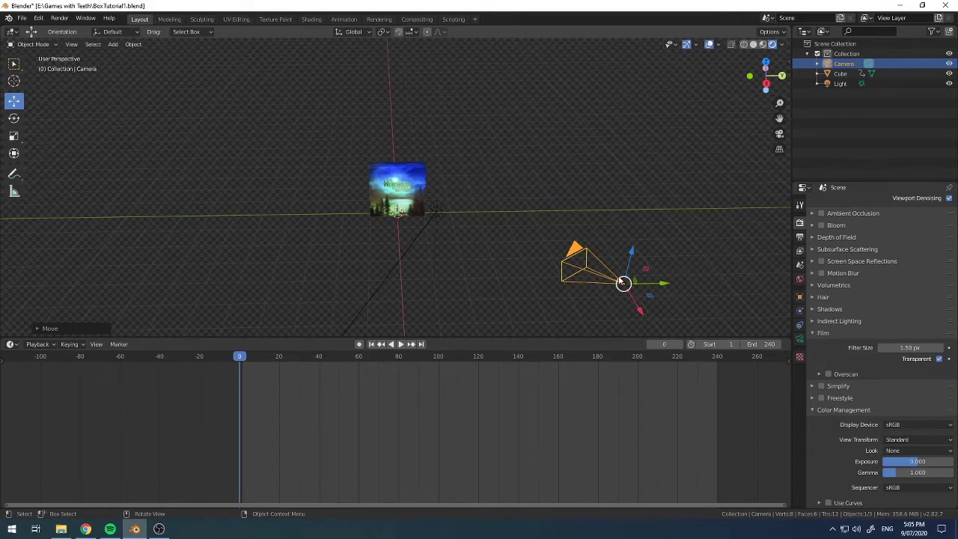
left_click_drag(625, 284, 646, 193)
key("ctrl+z")
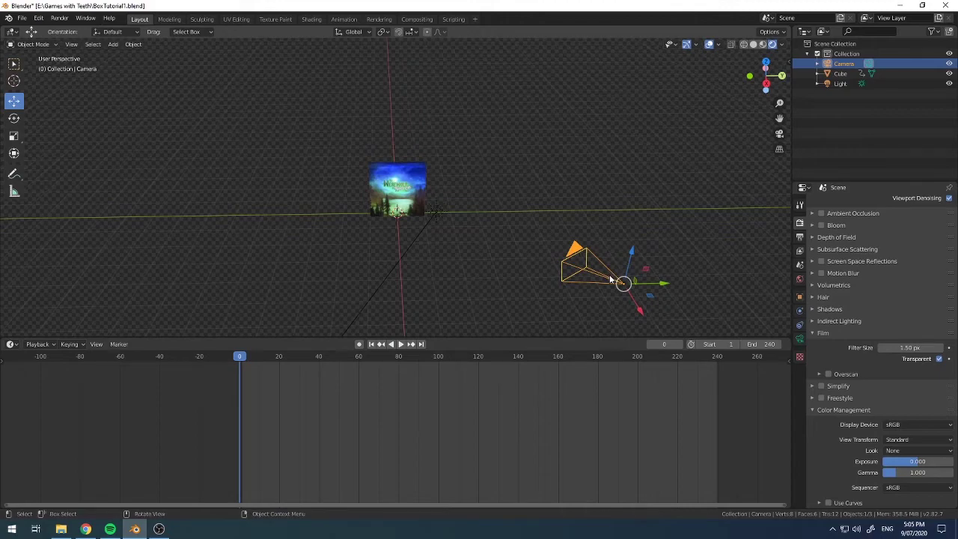
left_click(779, 135)
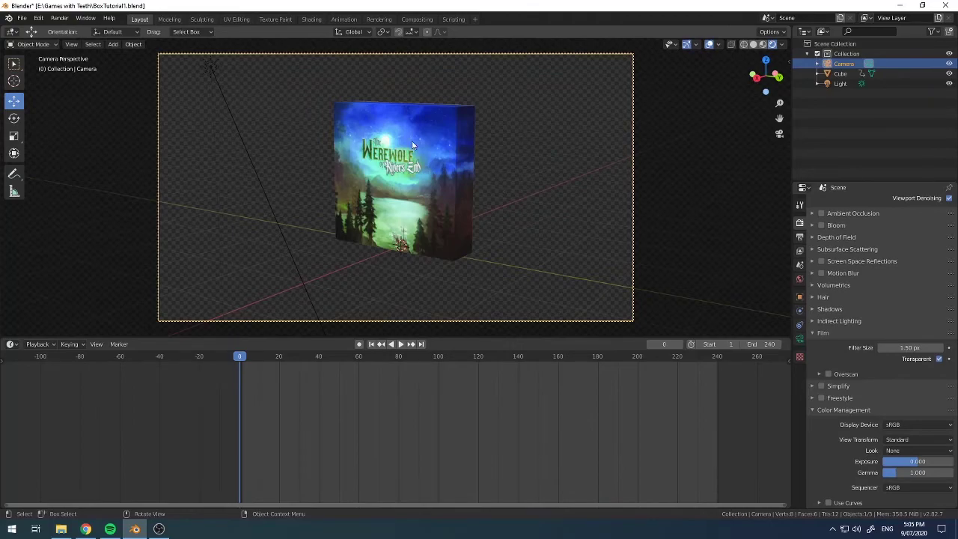
Step: Render the angled view of the box twice, closing the render window after each render
left_click(59, 18)
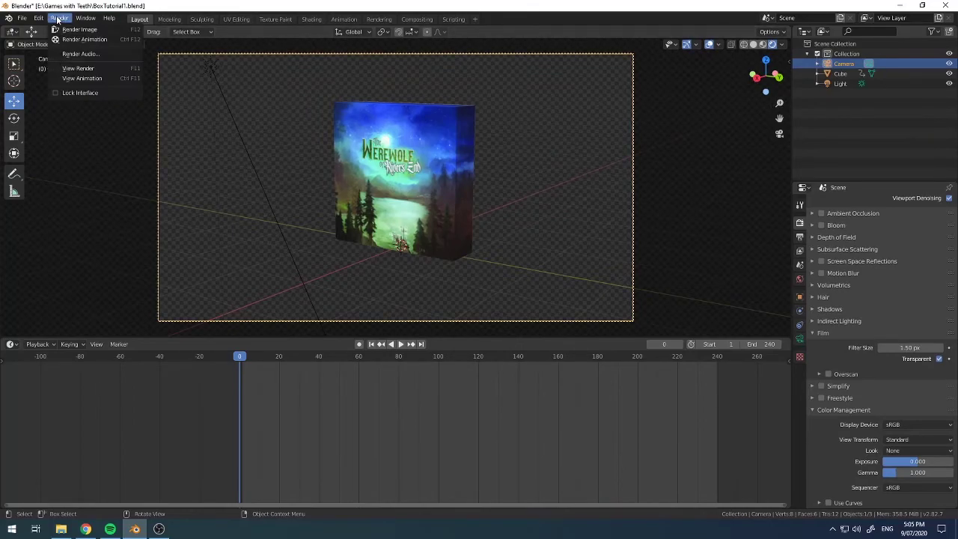
left_click(71, 29)
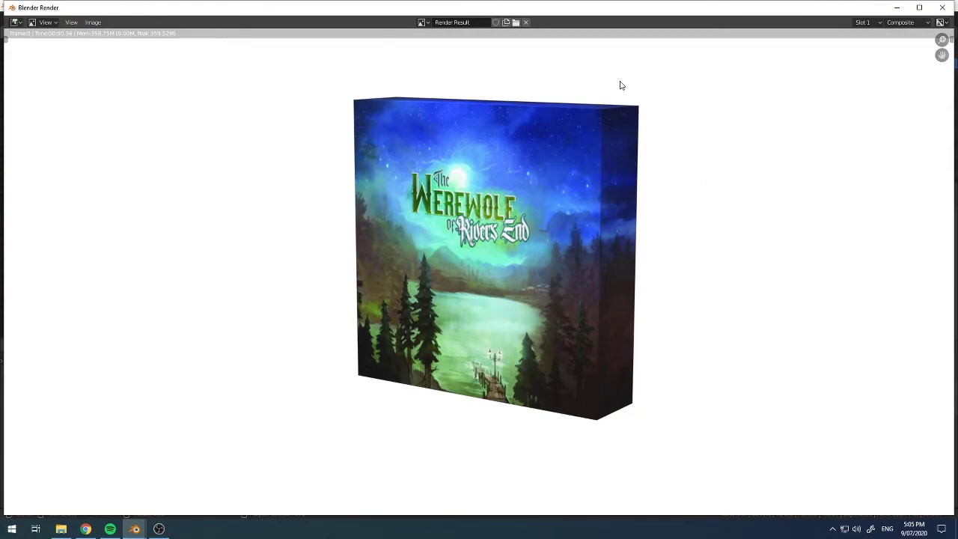
left_click(941, 8)
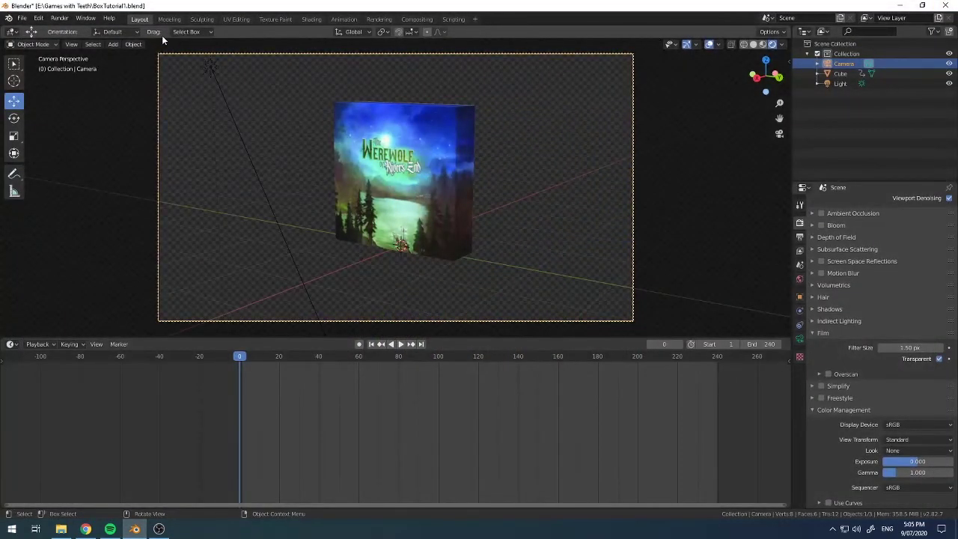
left_click(59, 18)
left_click(75, 29)
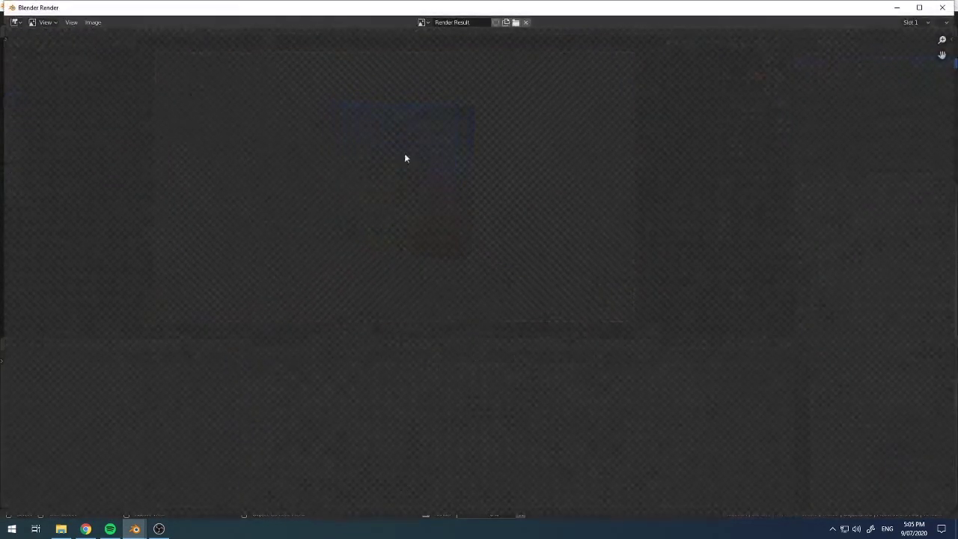
left_click(943, 7)
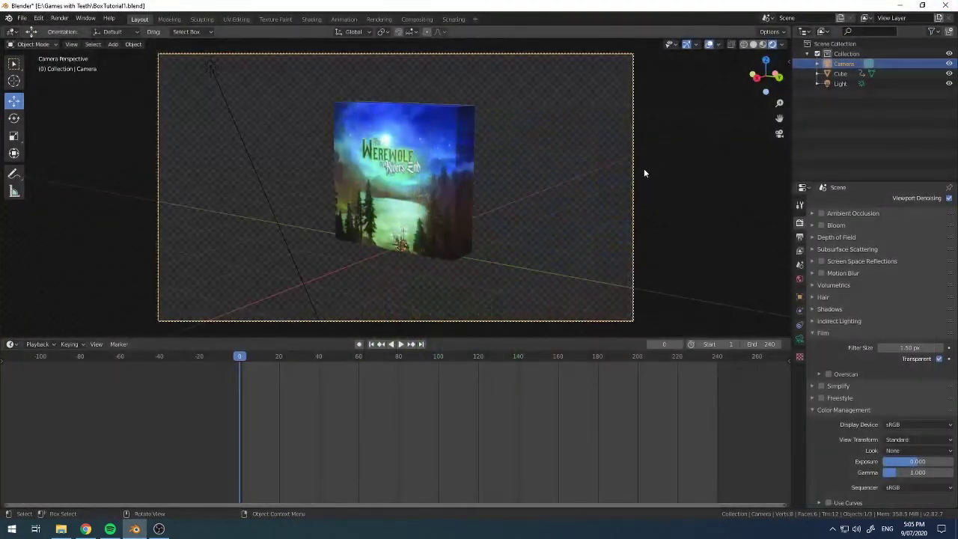